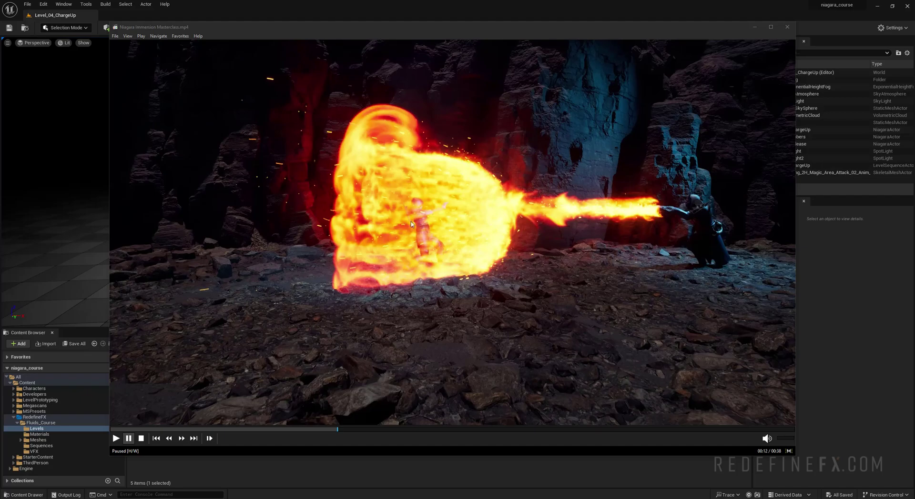
# - Replay the shot of the fire beam hitting the force field around 00:13 in the reference video and put the player away
pyautogui.click(411, 224)
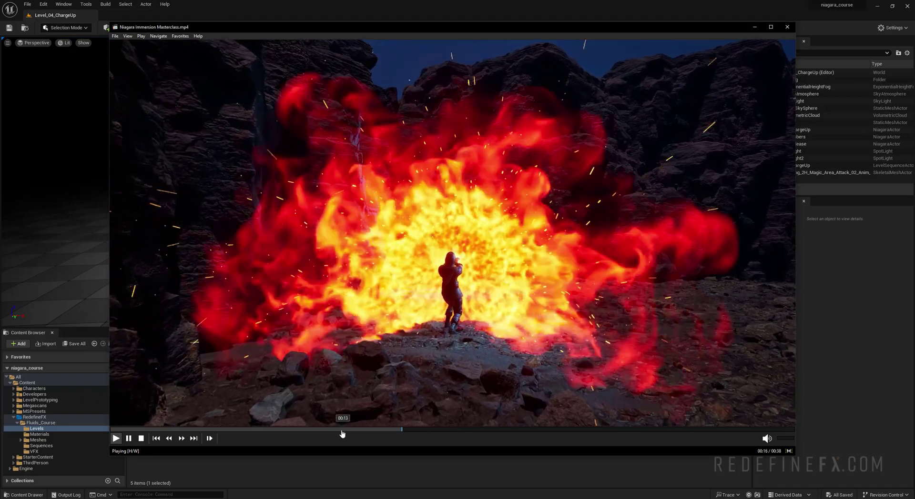
pyautogui.click(342, 433)
pyautogui.click(453, 159)
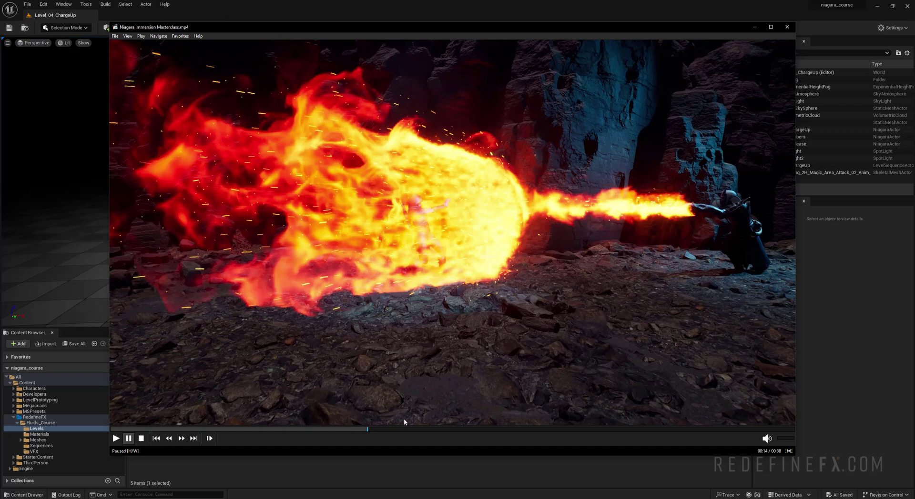
pyautogui.click(355, 429)
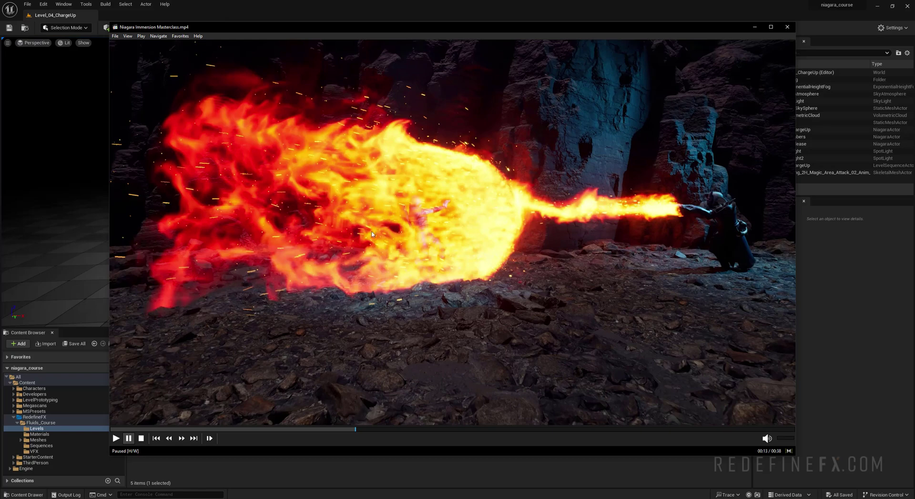
pyautogui.press('space')
pyautogui.press('space')
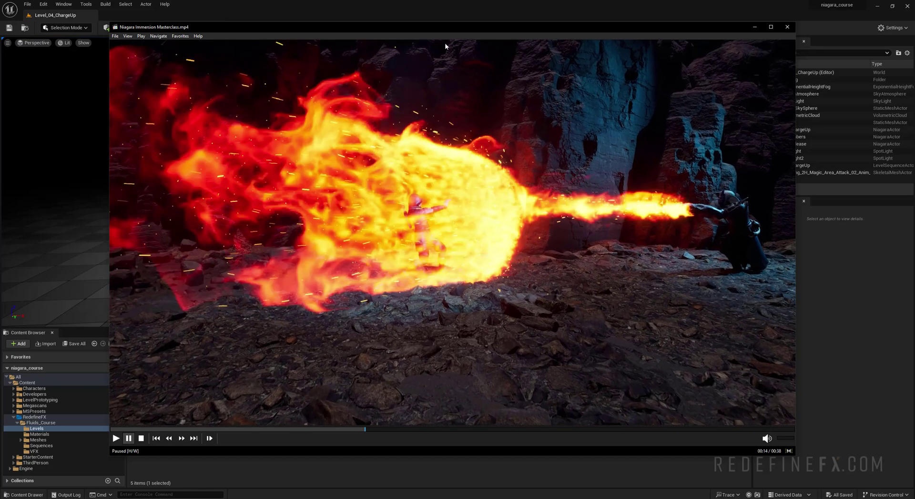
pyautogui.click(755, 27)
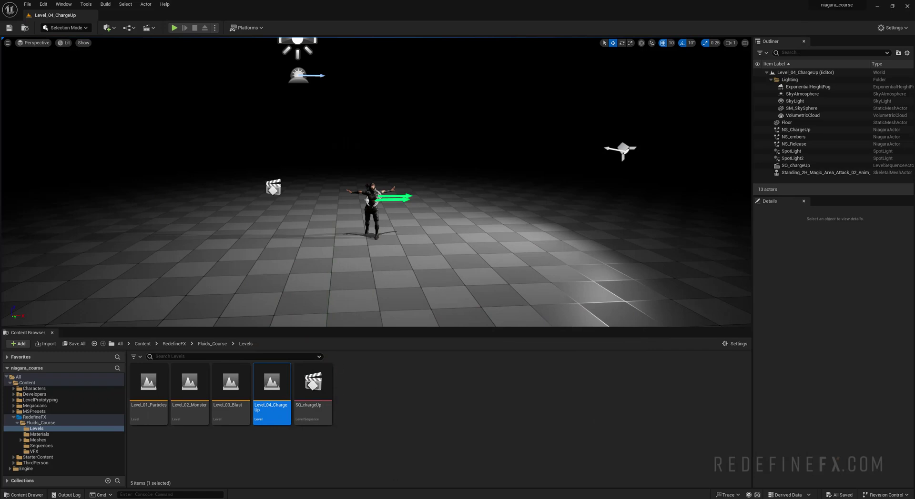
# - Create a new level from the Basic template and save it in the Levels folder as Level_05_ForceField
pyautogui.click(27, 4)
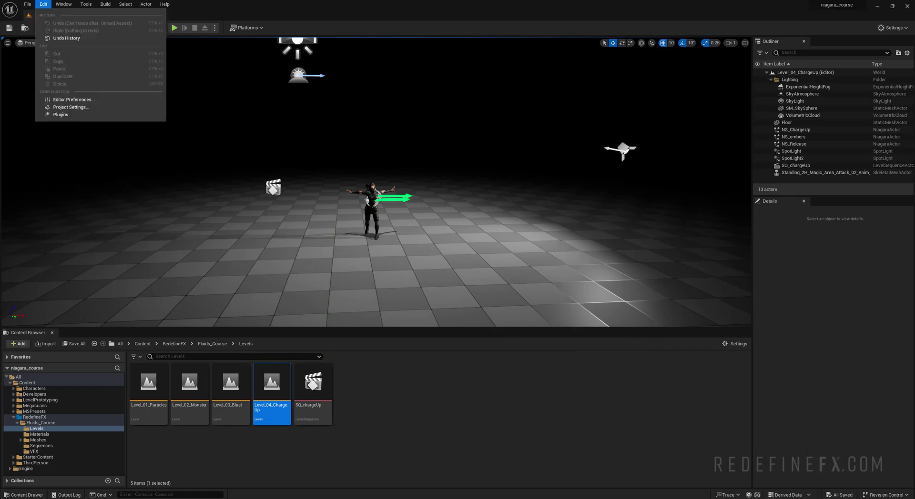
pyautogui.click(47, 23)
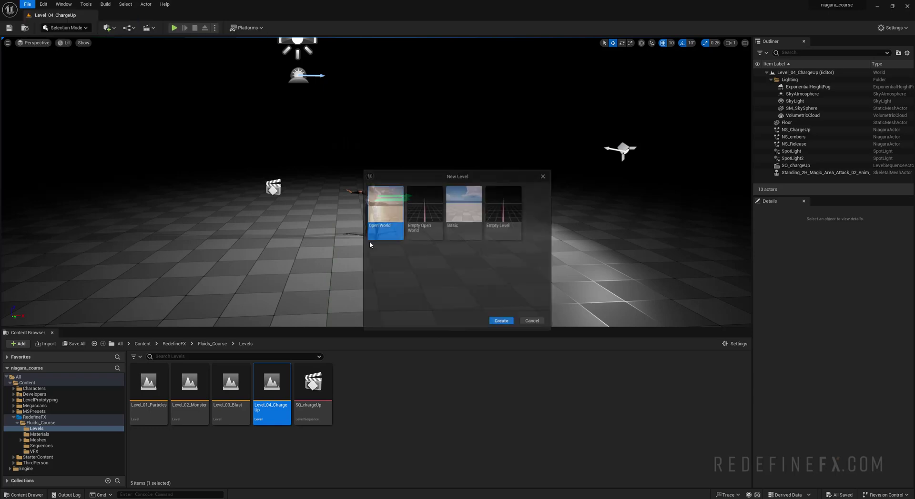
pyautogui.click(497, 323)
pyautogui.click(27, 4)
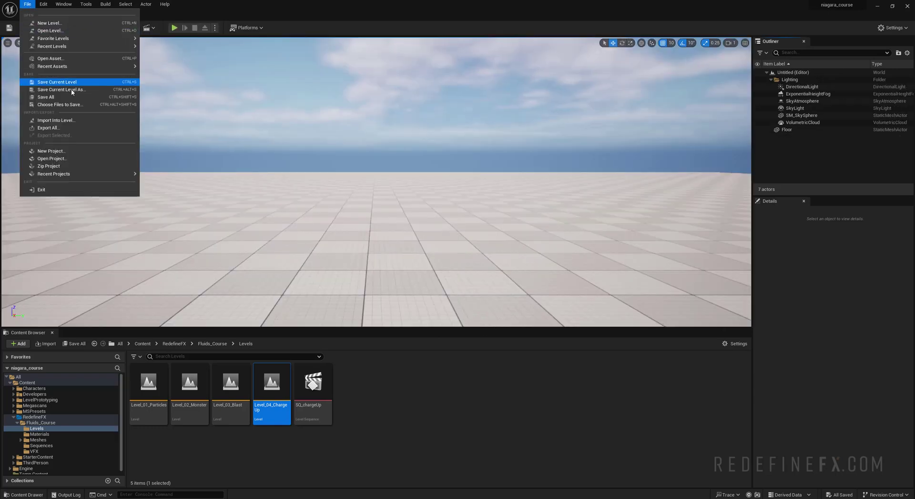
pyautogui.click(60, 82)
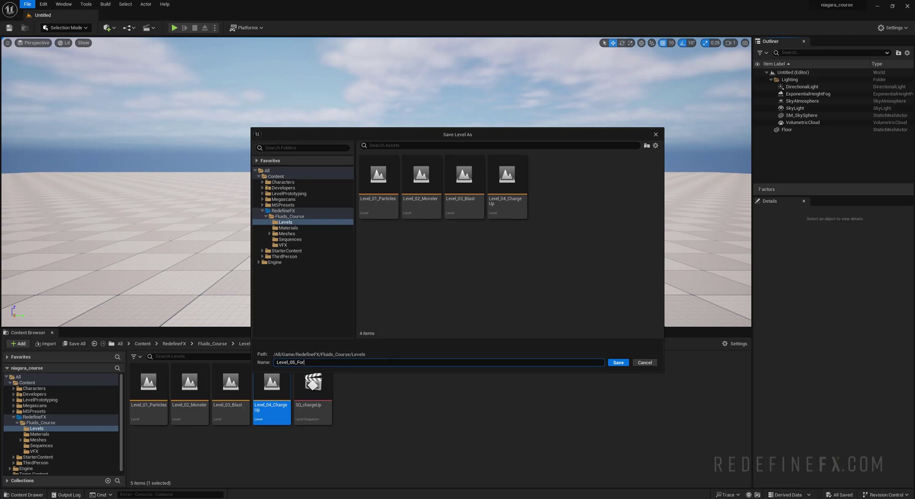
pyautogui.press('Return')
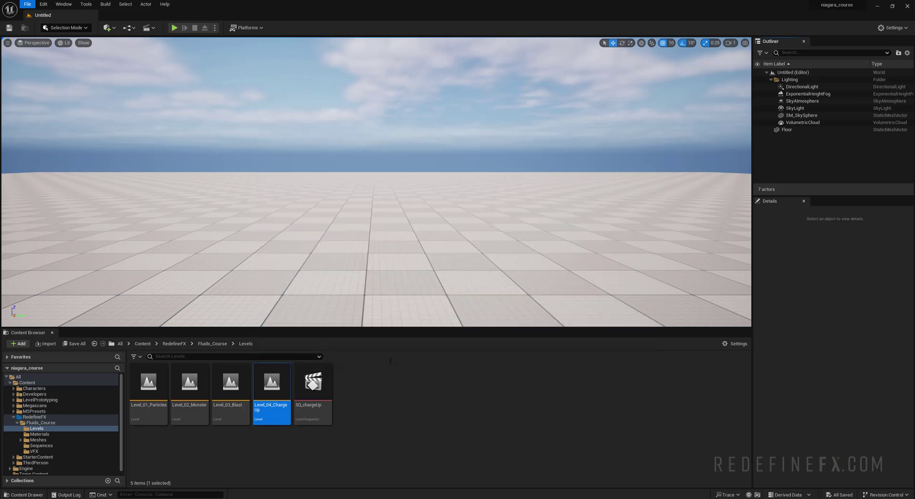
# - Add a spot light above the floor at a height of about 470 and remove the level's directional light
pyautogui.click(109, 30)
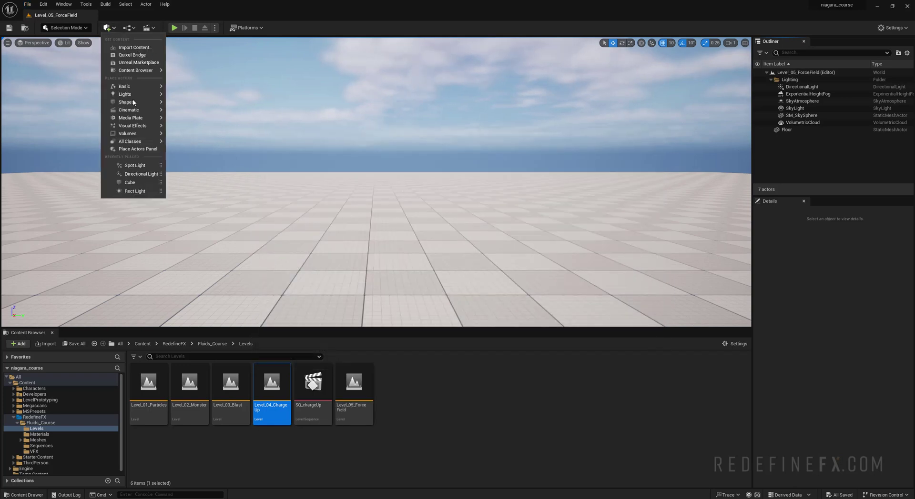
pyautogui.moveTo(126, 94)
pyautogui.click(196, 115)
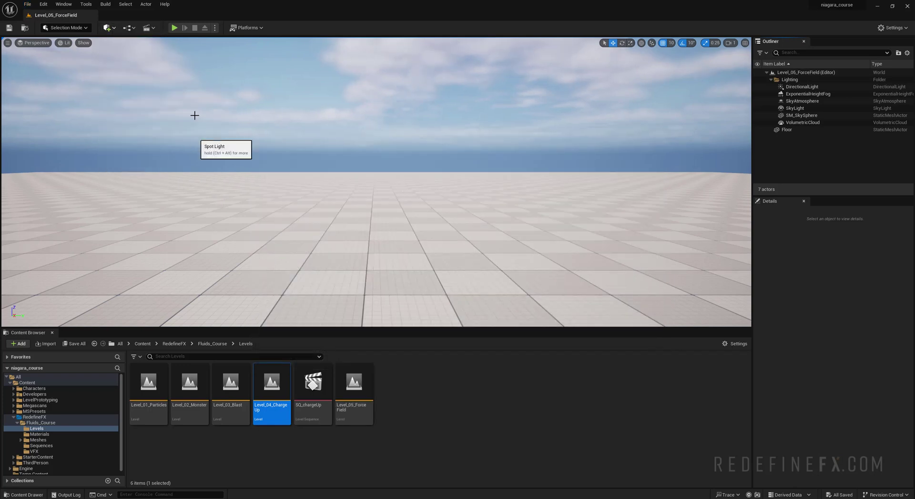
pyautogui.moveTo(372, 170); pyautogui.dragTo(372, 87)
pyautogui.click(804, 88)
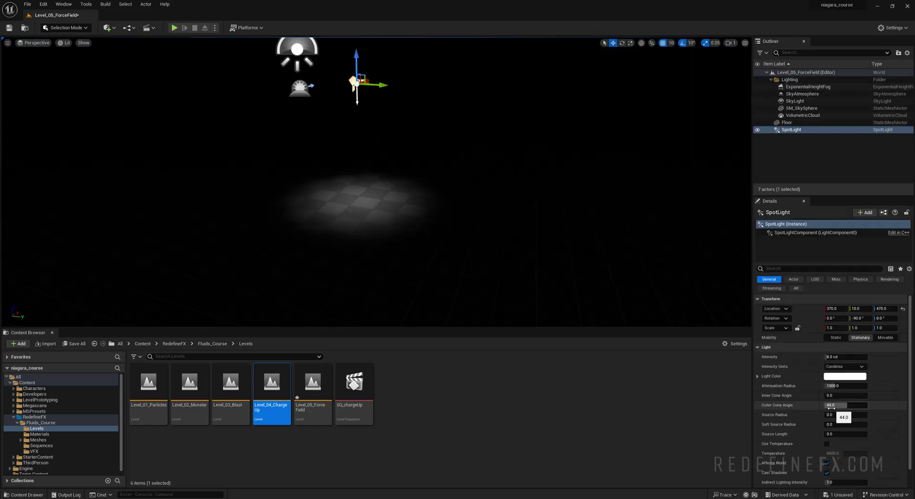
# - Set the spot light's outer cone angle to 80 and raise its intensity to about 40 cd
pyautogui.moveTo(832, 406); pyautogui.dragTo(867, 406)
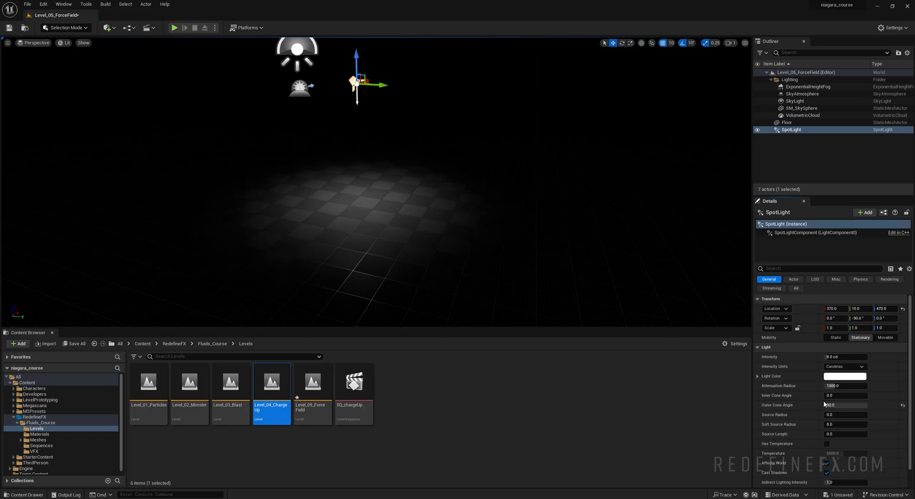
pyautogui.moveTo(837, 358); pyautogui.dragTo(846, 357)
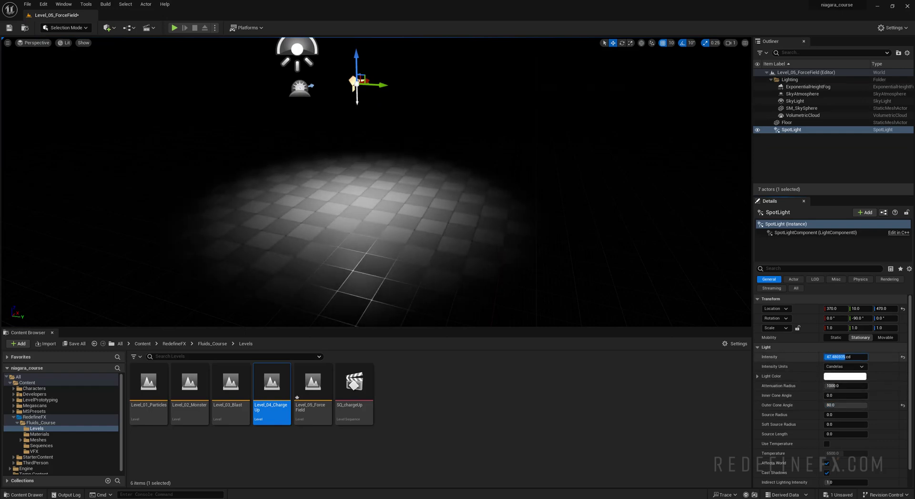
pyautogui.moveTo(377, 205); pyautogui.dragTo(405, 190, button='right')
# - Create a Niagara System in the Fluids_Course VFX folder and name it NS_ForceField_Beam
pyautogui.click(212, 343)
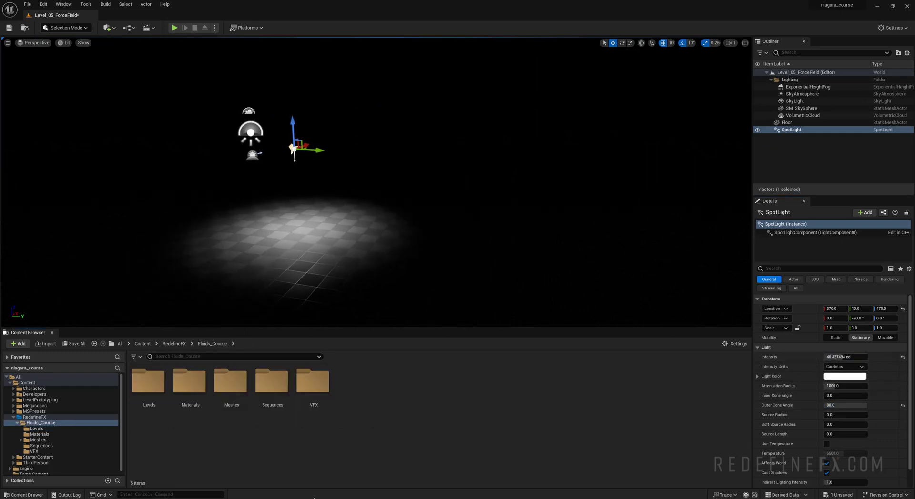
pyautogui.doubleClick(312, 384)
pyautogui.rightClick(320, 458)
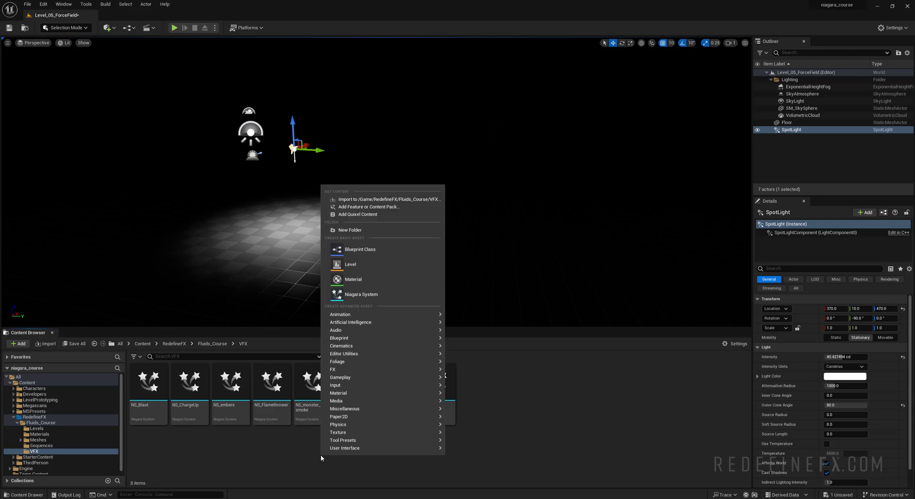
pyautogui.click(361, 294)
pyautogui.click(489, 436)
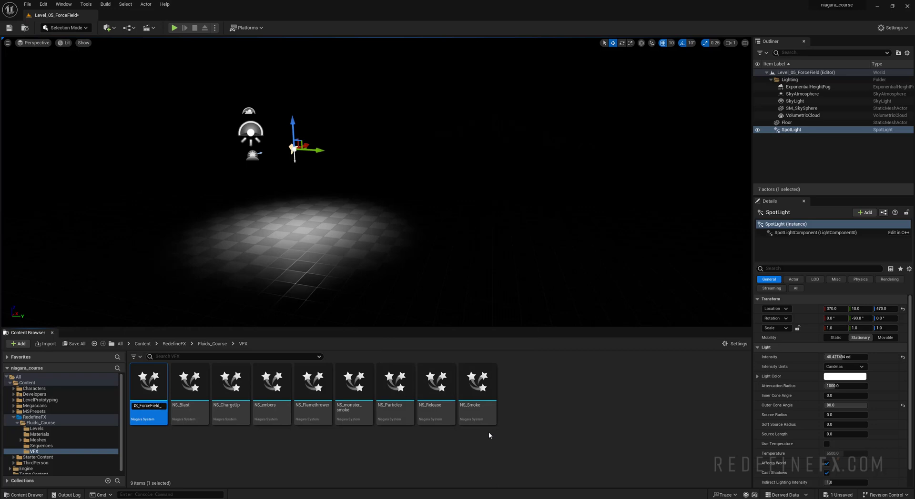
pyautogui.write('NS_ForceField_Beam')
pyautogui.press('Return')
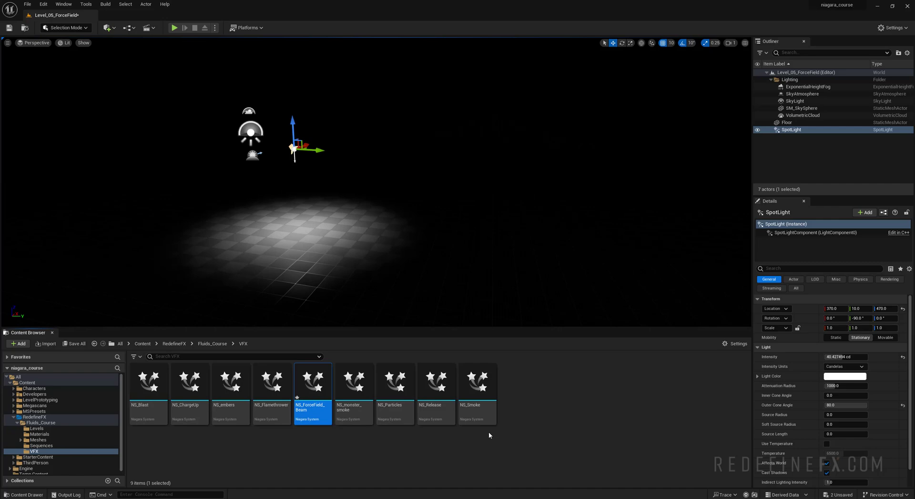
# - Check the flame beam in the paused reference video, then return to the level editor
pyautogui.hotkey('alt', 'Tab')
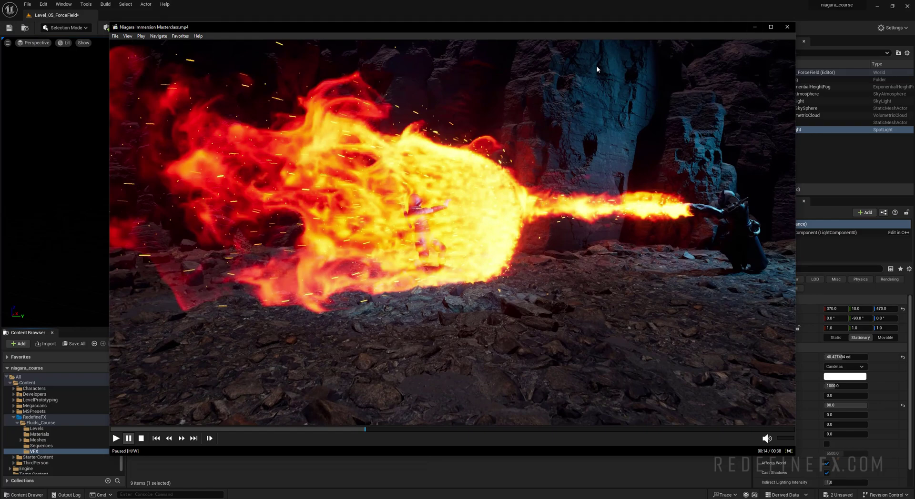
pyautogui.click(754, 26)
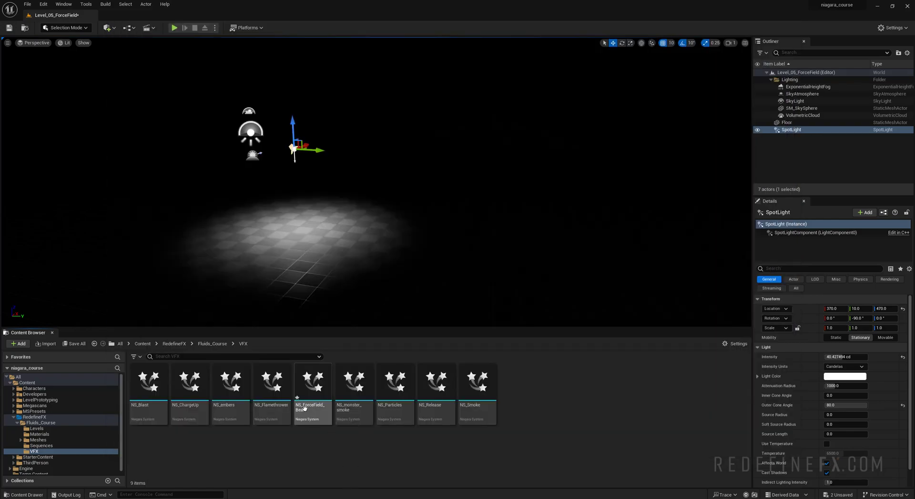
# - Open NS_ForceField_Beam and add an emitter based on the Empty template to its system graph
pyautogui.doubleClick(304, 408)
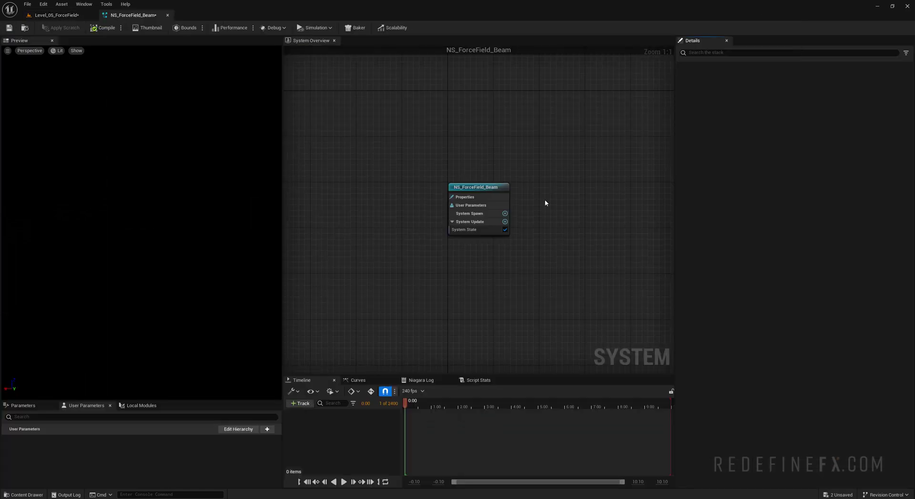
pyautogui.moveTo(545, 203); pyautogui.dragTo(421, 194, button='right')
pyautogui.rightClick(414, 165)
pyautogui.click(452, 184)
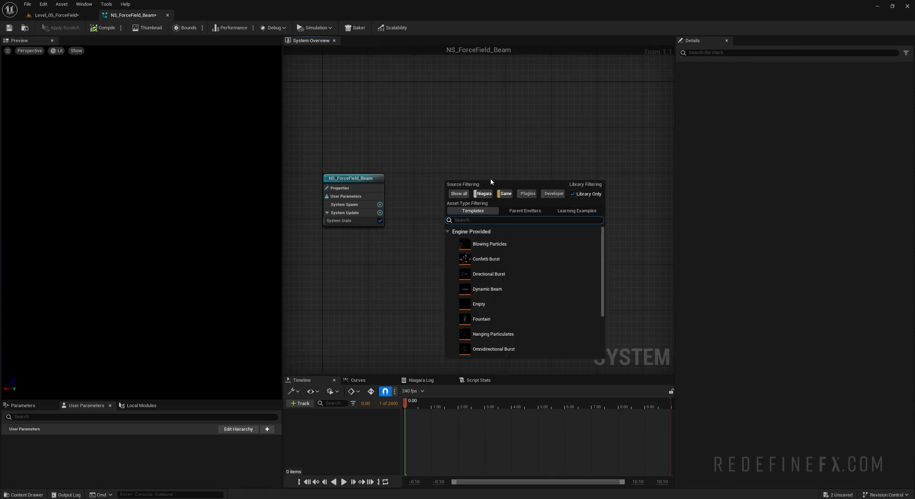
pyautogui.doubleClick(488, 304)
# - Rename the Empty emitter as emitter_particles_beam
pyautogui.rightClick(470, 149)
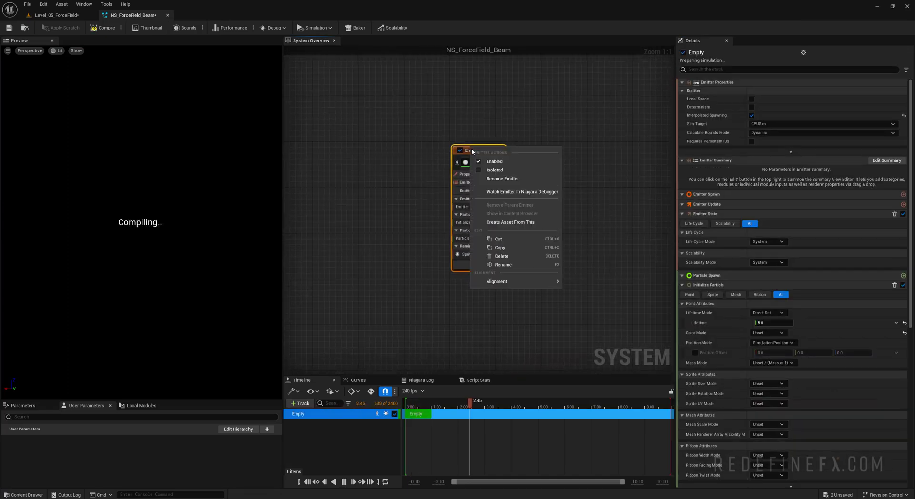
pyautogui.press('F2')
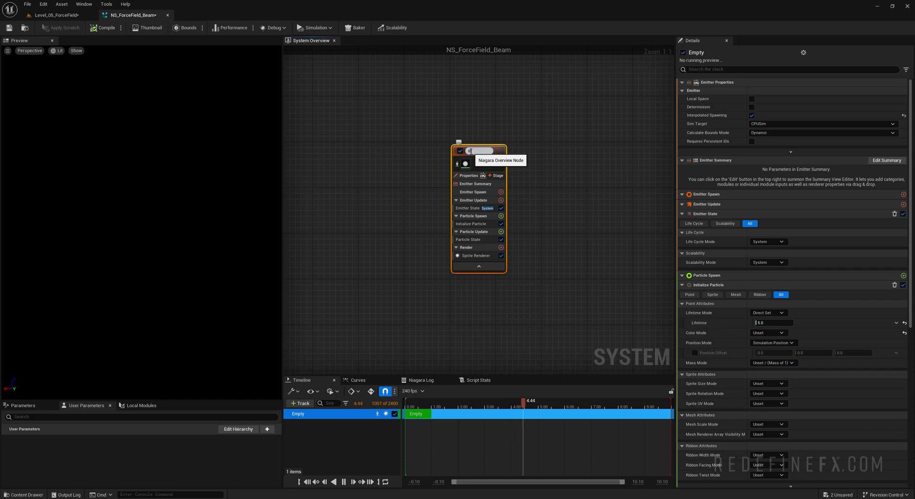
pyautogui.write('emitter_p')
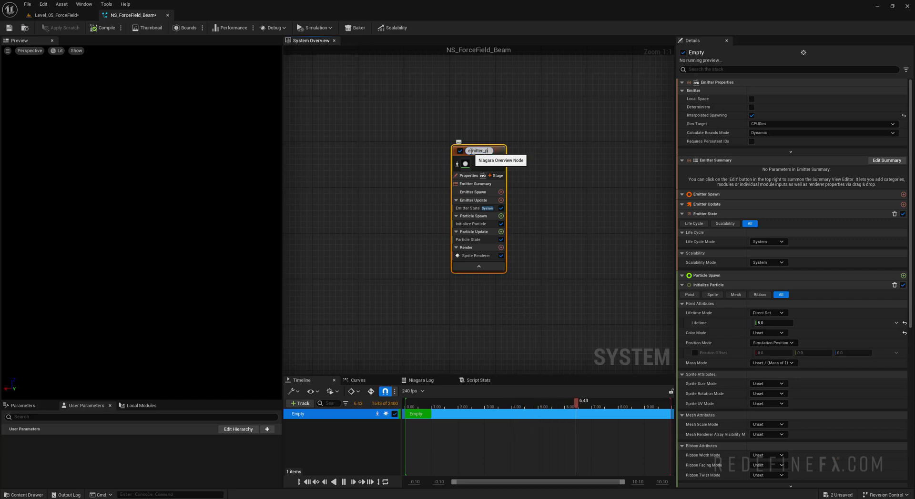
pyautogui.write('articles_')
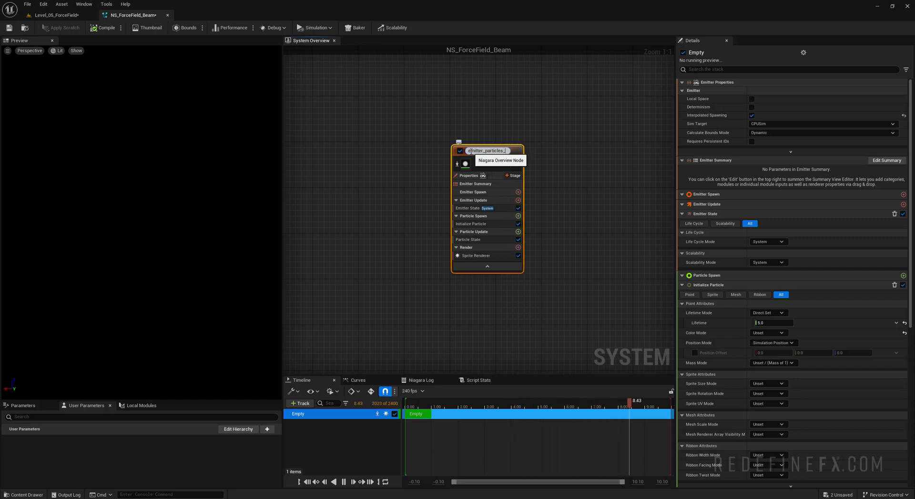
pyautogui.write('beam')
pyautogui.press('Return')
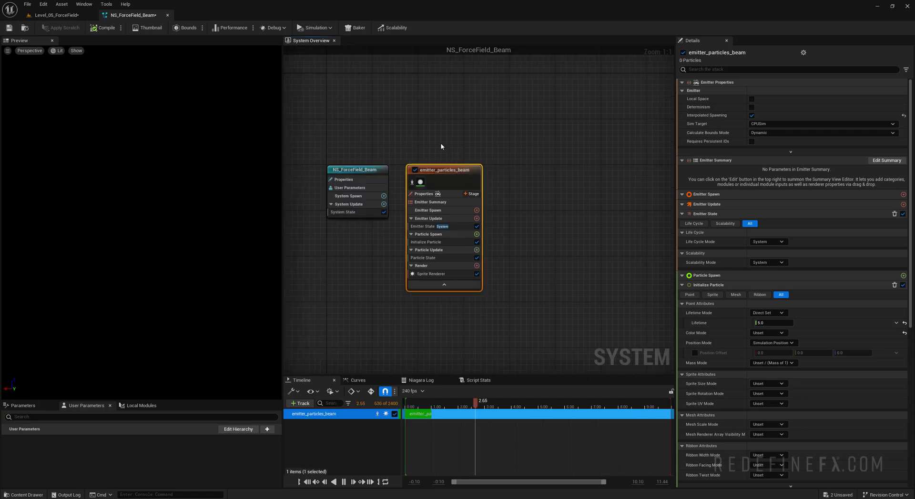
# - Set the emitter's Sim Target to GPUCompute Sim and its Calculate Bounds Mode to Fixed
pyautogui.click(781, 124)
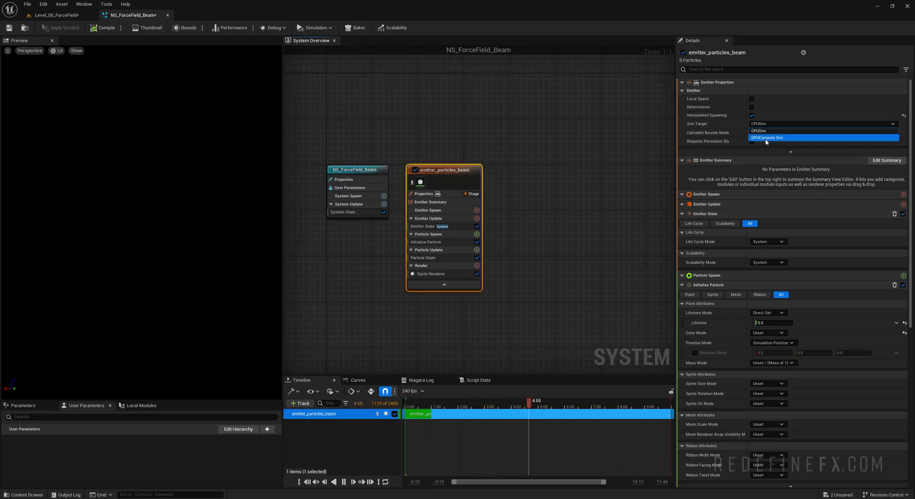
pyautogui.click(781, 138)
pyautogui.click(757, 151)
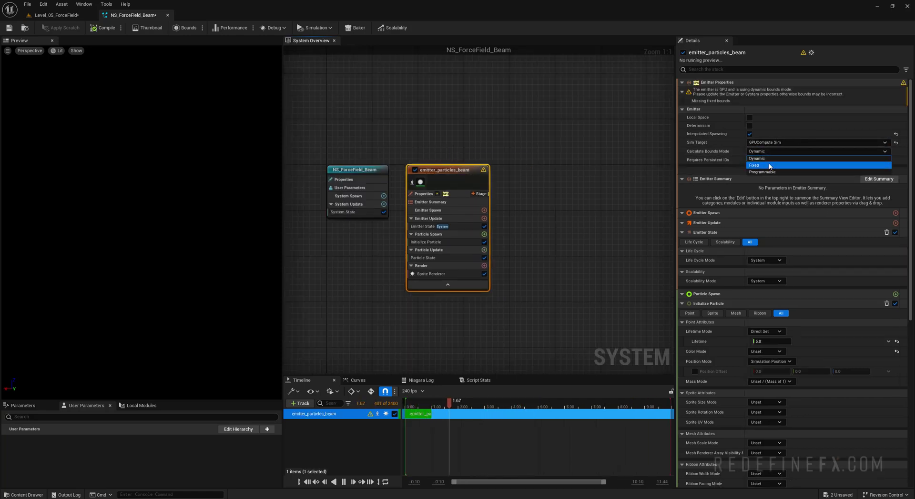
pyautogui.click(763, 163)
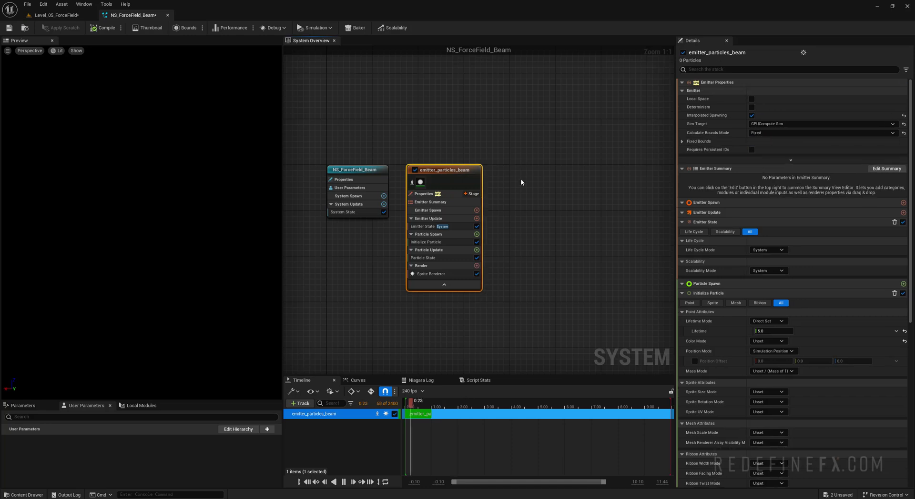
# - Add a Spawn Rate module to the emitter's Emitter Update stage and set its SpawnRate to 5000
pyautogui.click(477, 220)
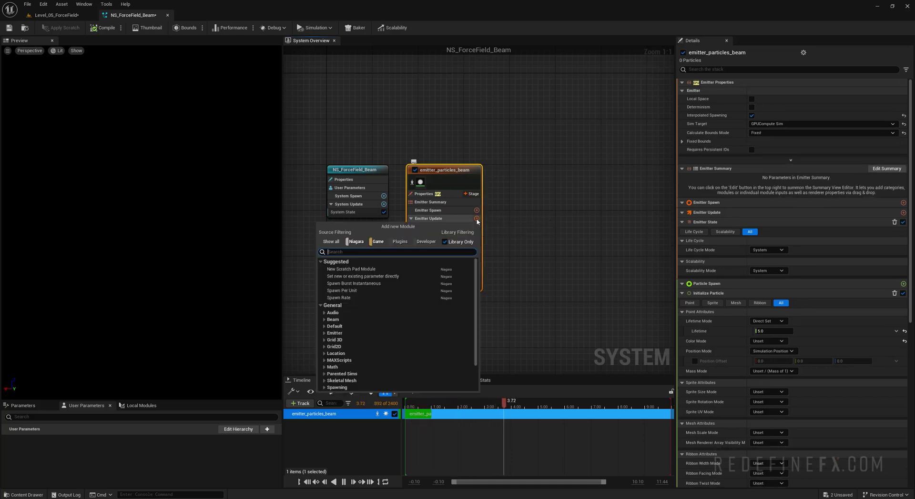
pyautogui.write('spaw')
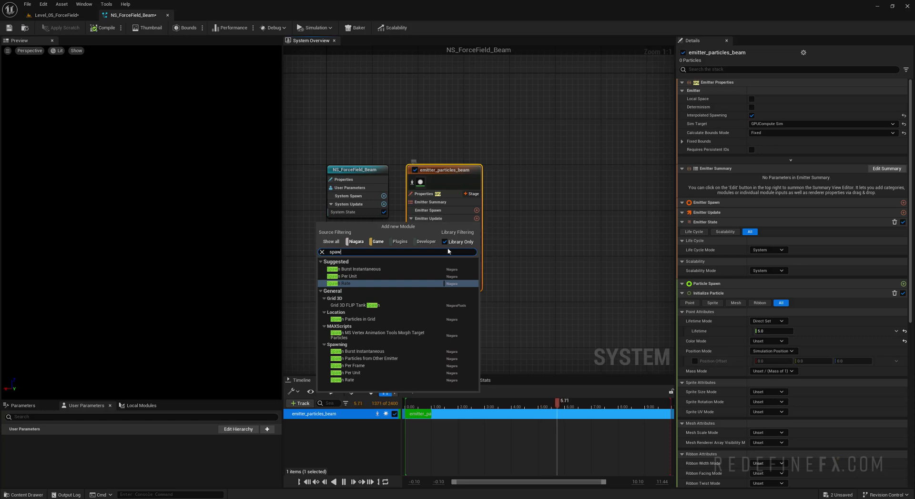
pyautogui.click(351, 285)
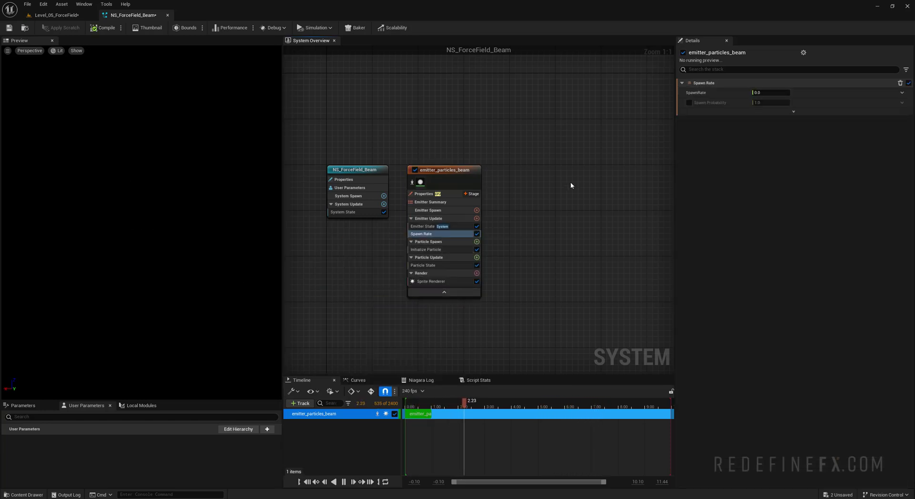
pyautogui.click(761, 92)
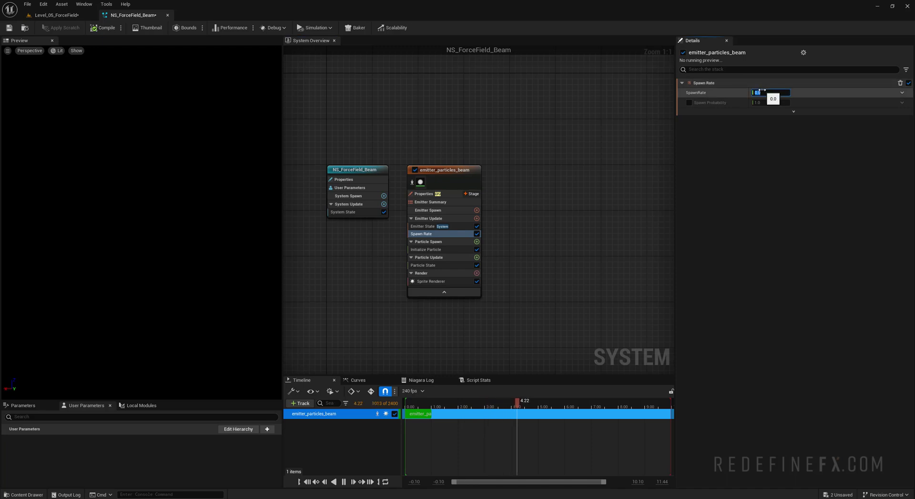
pyautogui.write('5000')
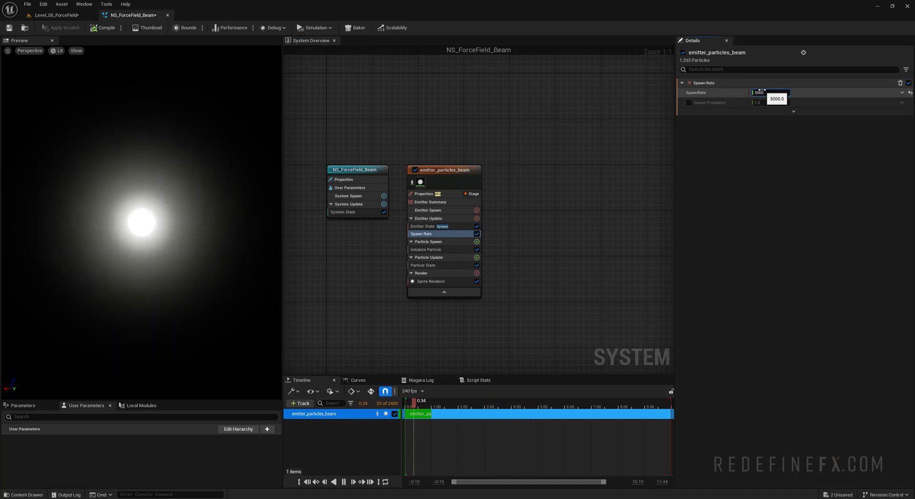
# - In Initialize Particle, set the Sprite Size Mode to Uniform with a size of 2.0 and the Lifetime to 3.0
pyautogui.click(412, 250)
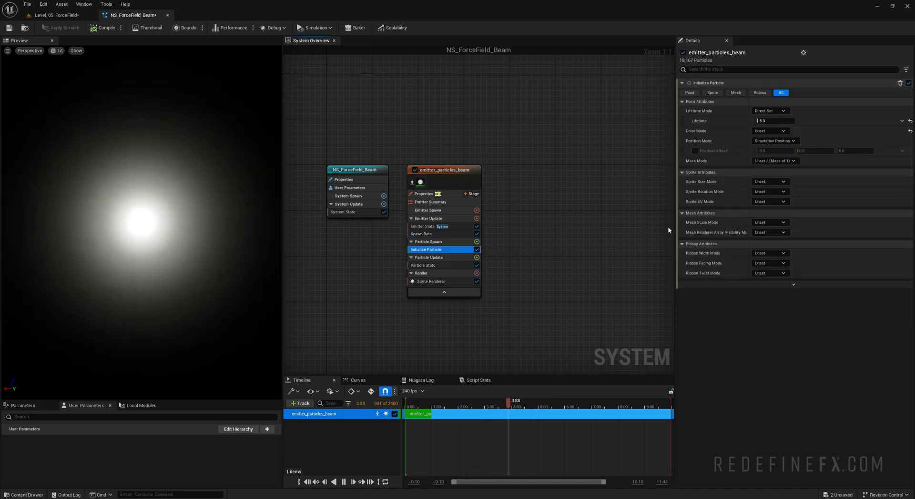
pyautogui.click(770, 182)
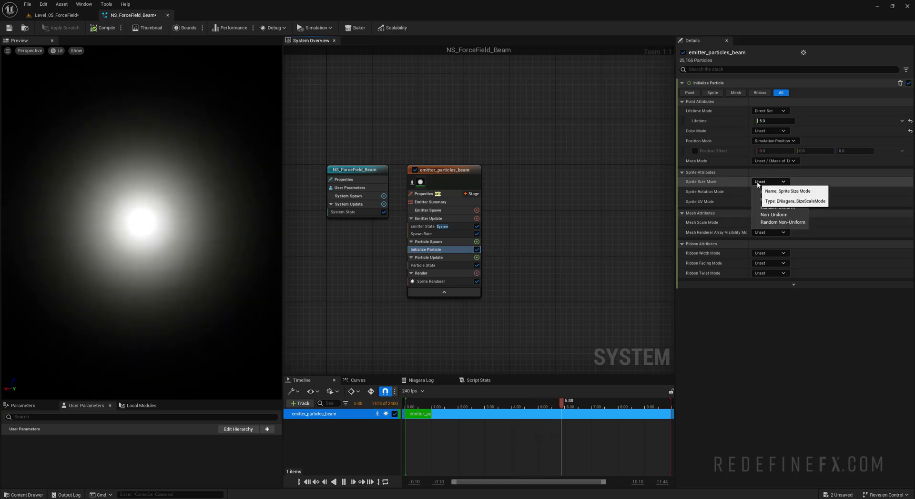
pyautogui.click(772, 200)
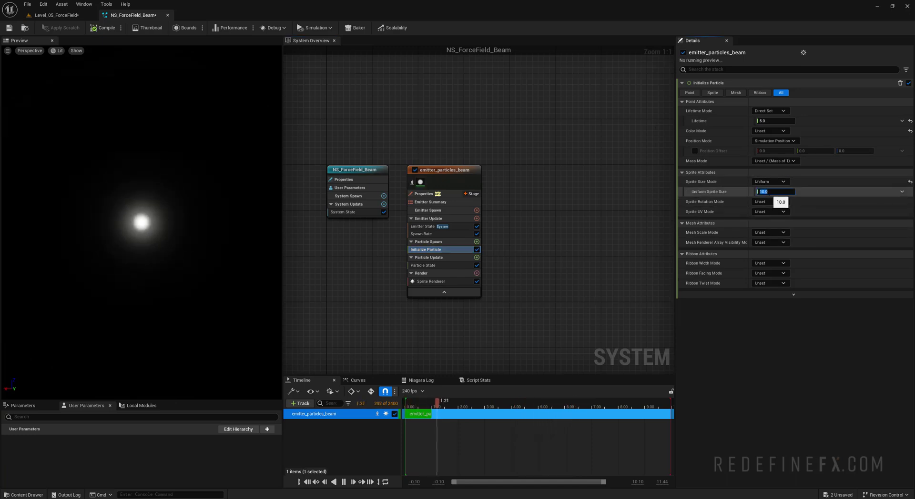
pyautogui.click(773, 192)
pyautogui.write('2')
pyautogui.press('Return')
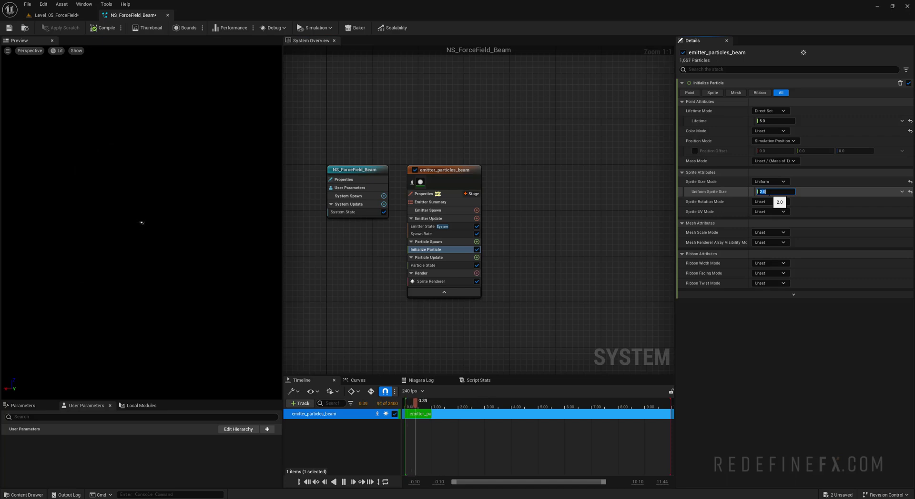
pyautogui.click(768, 121)
pyautogui.write('3')
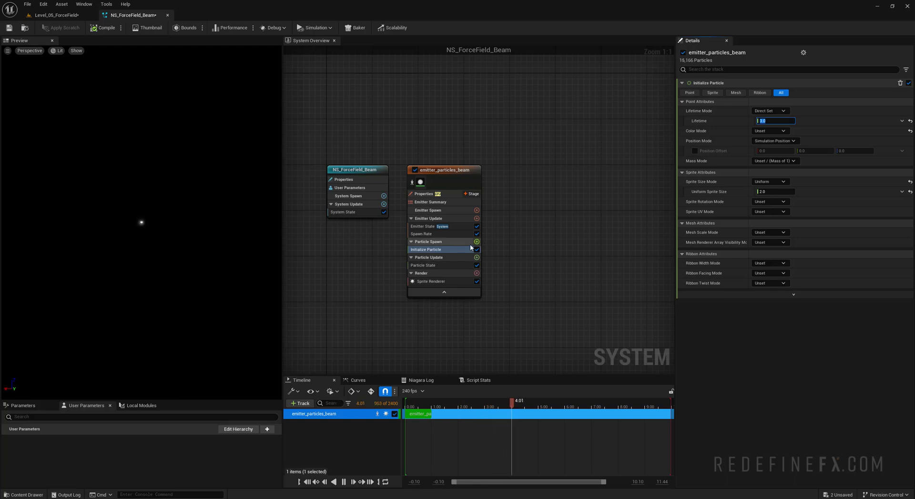
# - Add an Add Velocity module to Particle Spawn and resolve its dependency by adding SolveForcesAndVelocity
pyautogui.click(422, 241)
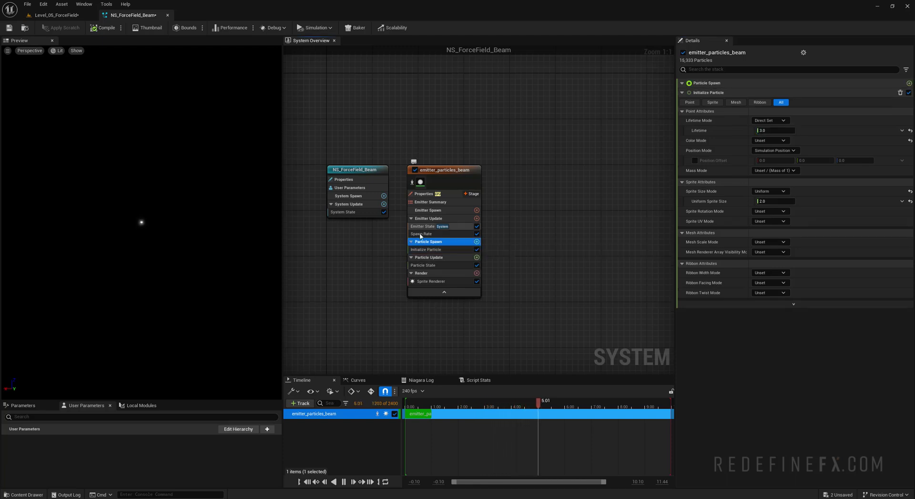
pyautogui.click(477, 242)
pyautogui.write('add velocity')
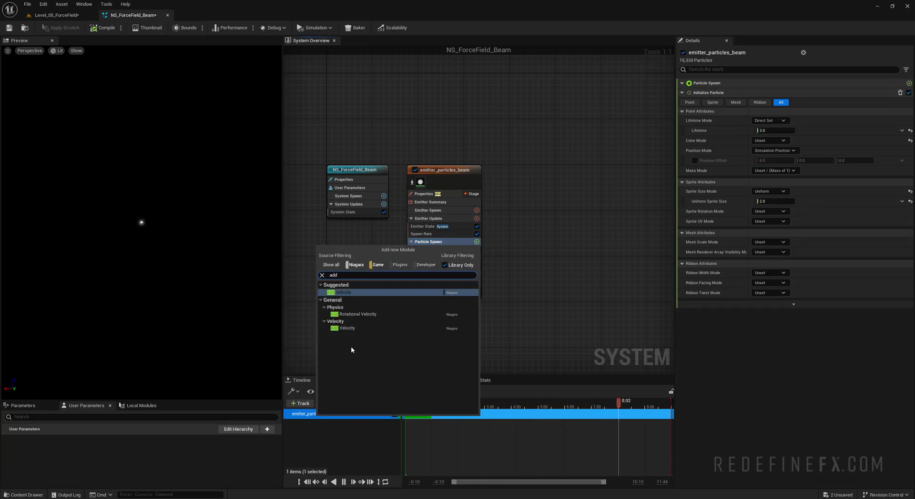
pyautogui.click(345, 292)
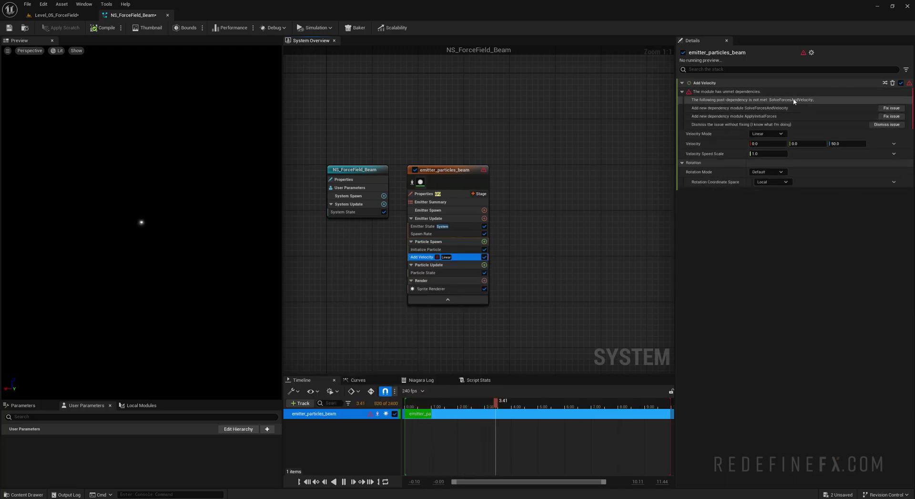
pyautogui.click(891, 108)
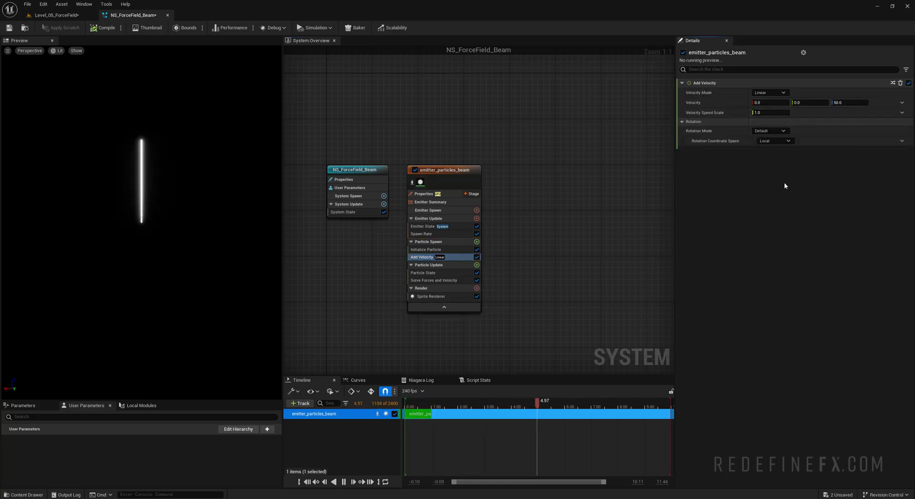
# - Set the Add Velocity module's linear Velocity to 500 in X and 0 in Z
pyautogui.click(848, 101)
pyautogui.write('0')
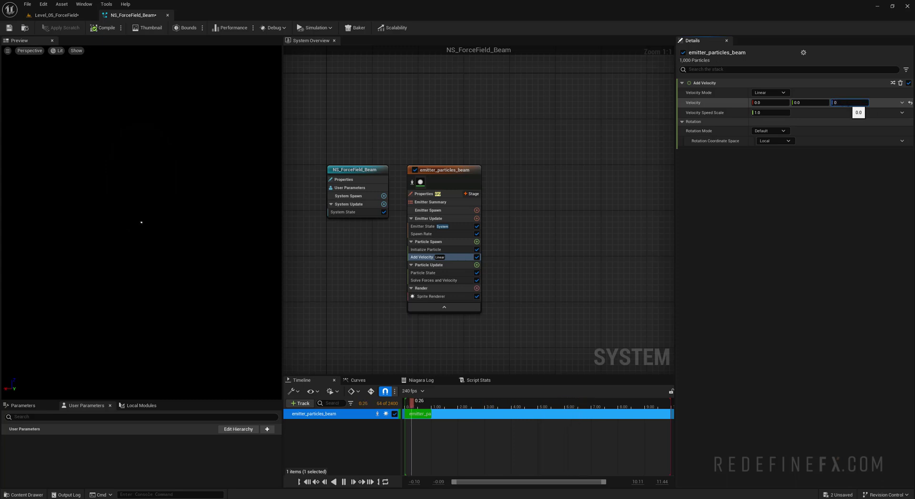
pyautogui.press('Return')
pyautogui.click(763, 102)
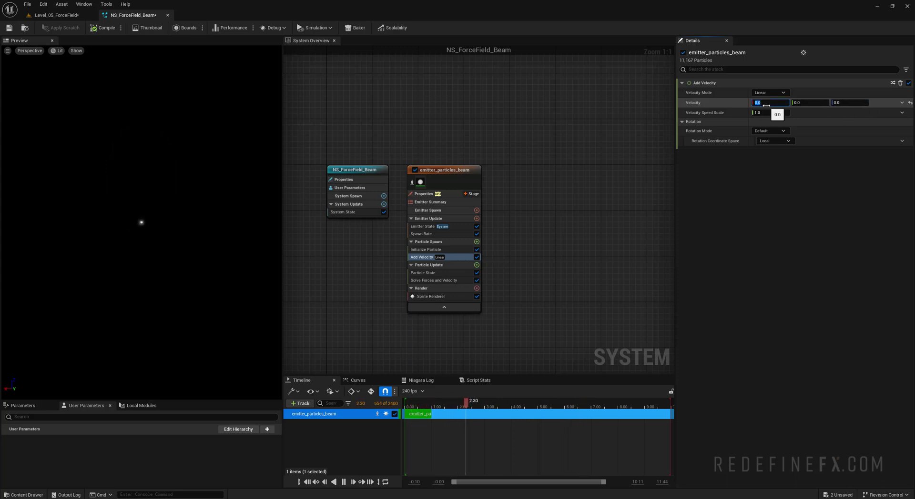
pyautogui.write('500')
pyautogui.press('Return')
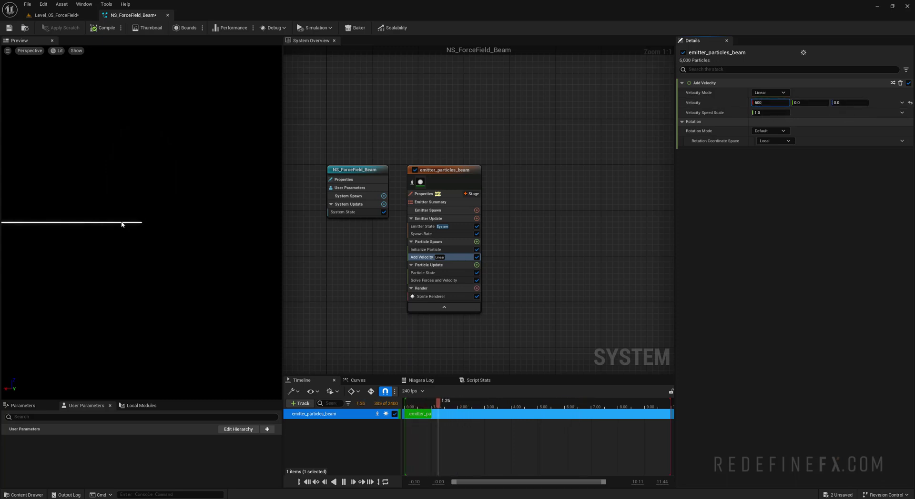
pyautogui.moveTo(121, 225)
pyautogui.mouseDown()
pyautogui.moveTo(143, 222)
pyautogui.moveTo(124, 252)
pyautogui.moveTo(116, 227)
pyautogui.mouseUp()
pyautogui.moveTo(117, 226); pyautogui.dragTo(40, 212, button='middle')
pyautogui.moveTo(150, 227); pyautogui.dragTo(170, 228, button='middle')
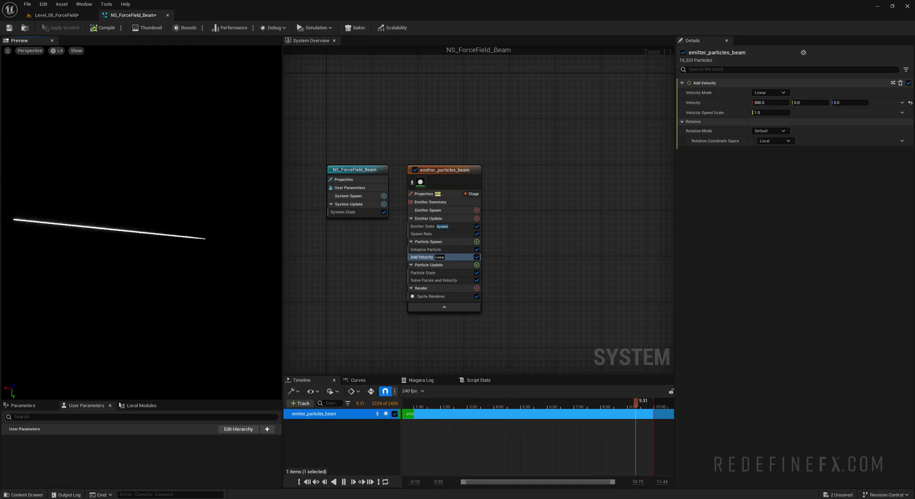
pyautogui.scroll(1, 170, 228)
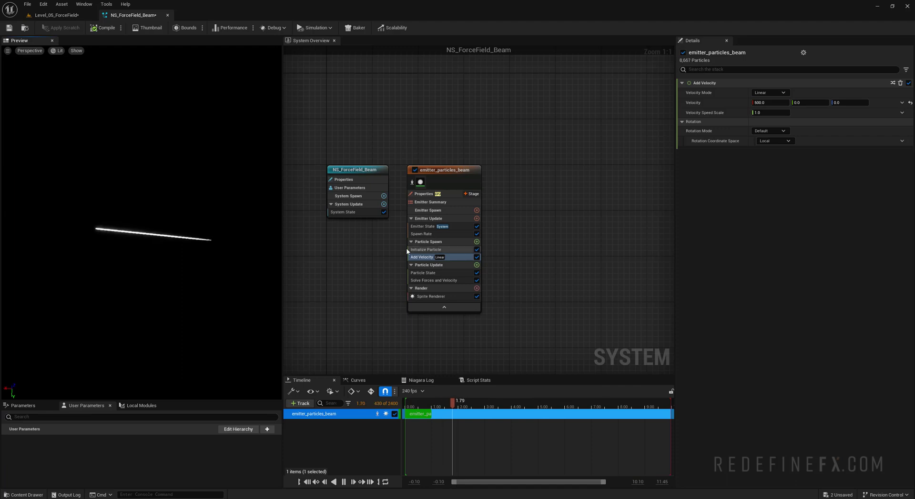
# - Set the particle Lifetime in Initialize Particle to 0.5
pyautogui.click(427, 251)
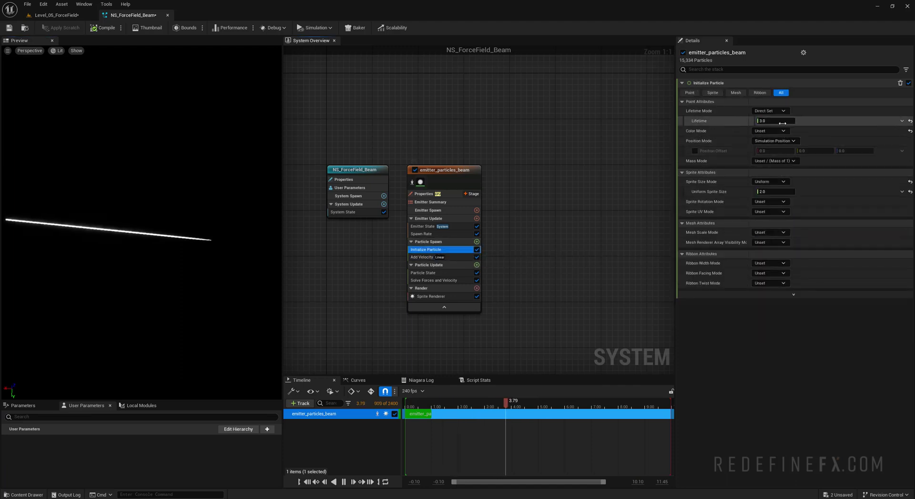
pyautogui.click(782, 122)
pyautogui.write('0.5')
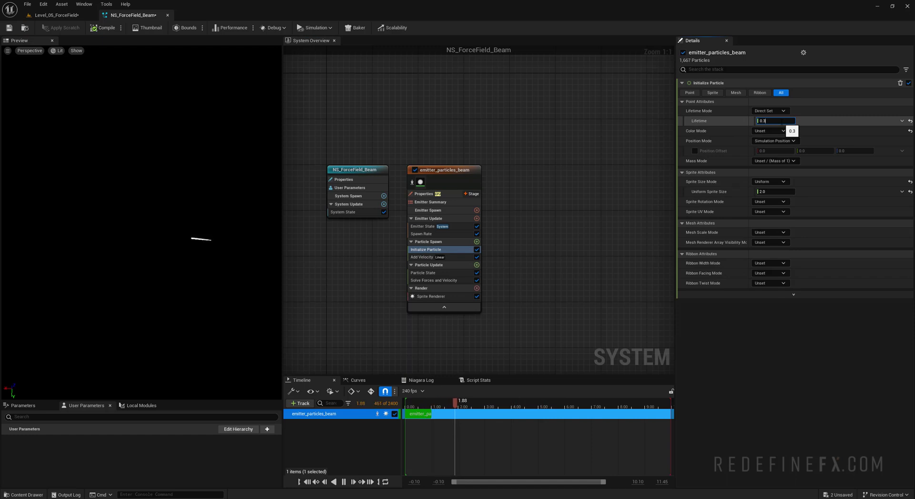
pyautogui.click(227, 240)
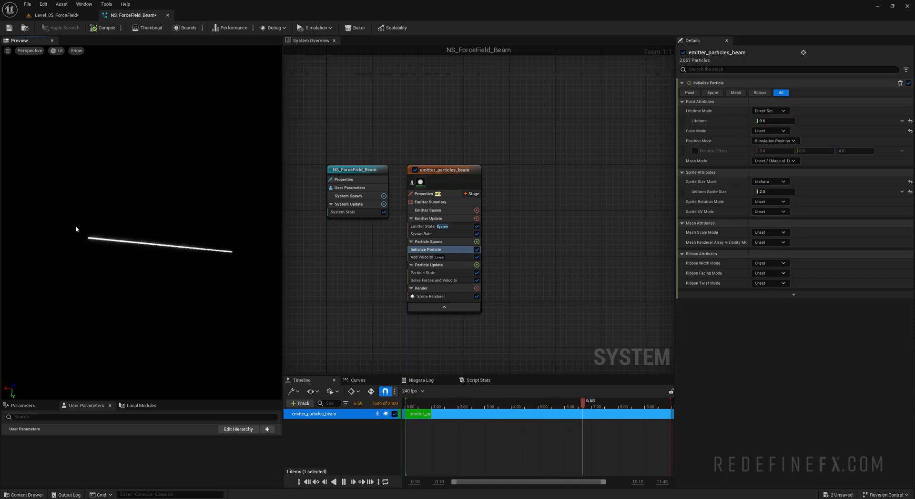
pyautogui.click(437, 257)
pyautogui.click(769, 93)
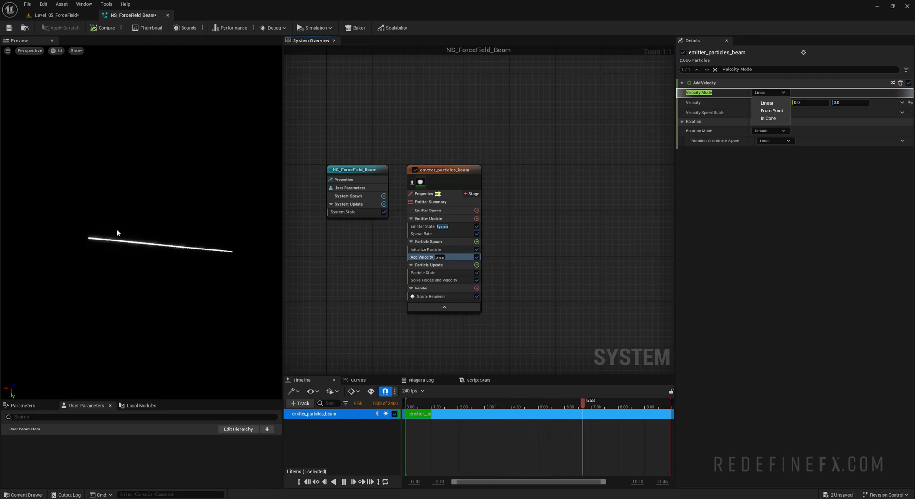
pyautogui.click(426, 250)
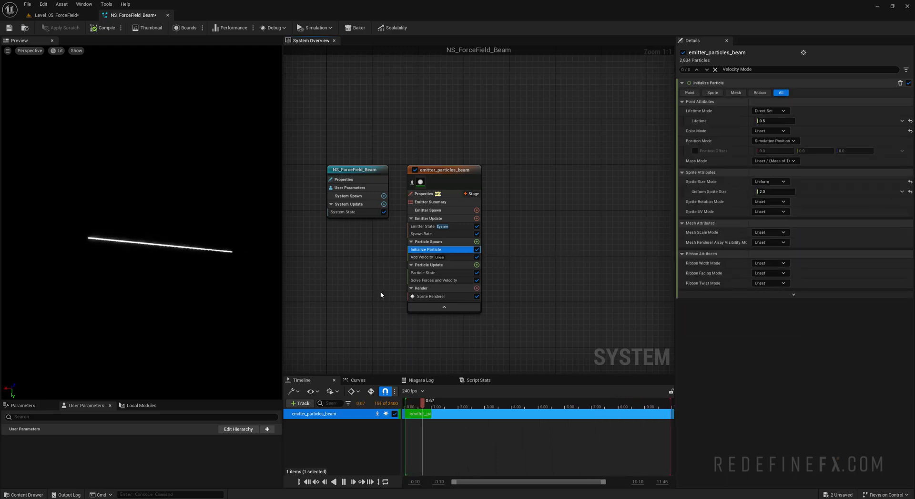
# - Add a Shape Location module to Particle Spawn and set its Sphere Radius to 10
pyautogui.click(476, 242)
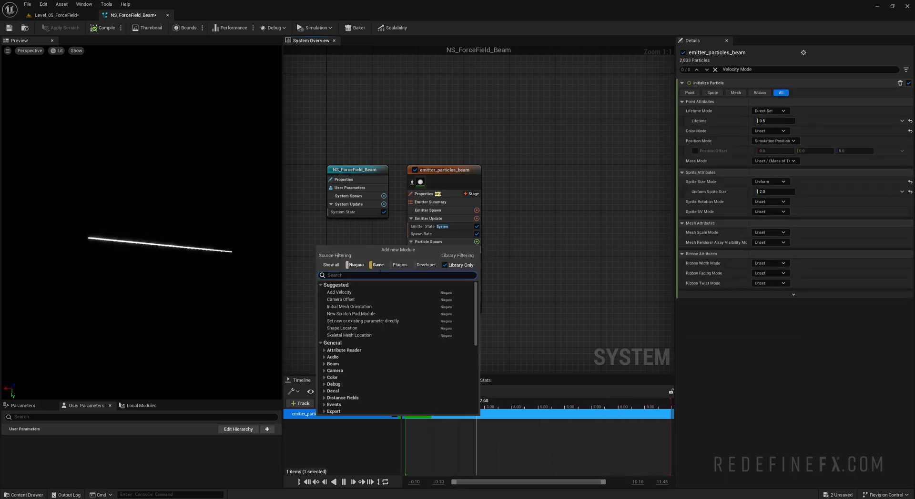
pyautogui.write('loc')
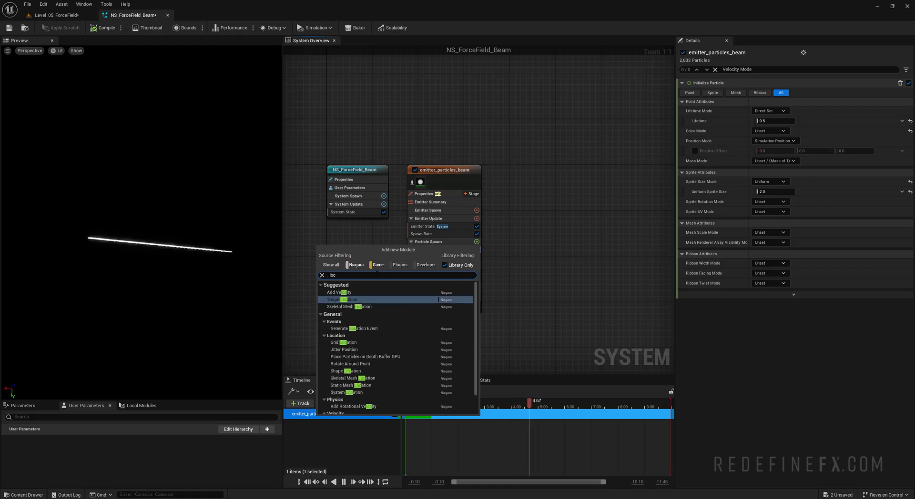
pyautogui.click(355, 299)
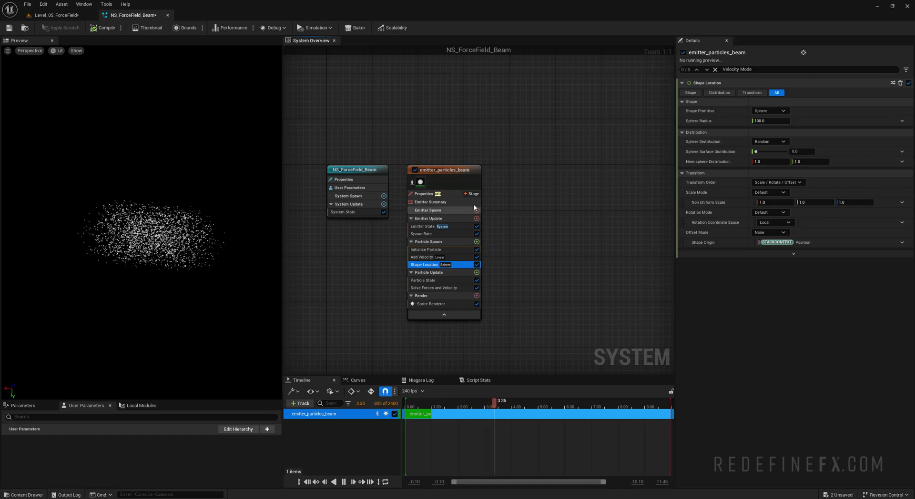
pyautogui.click(770, 121)
pyautogui.write('10')
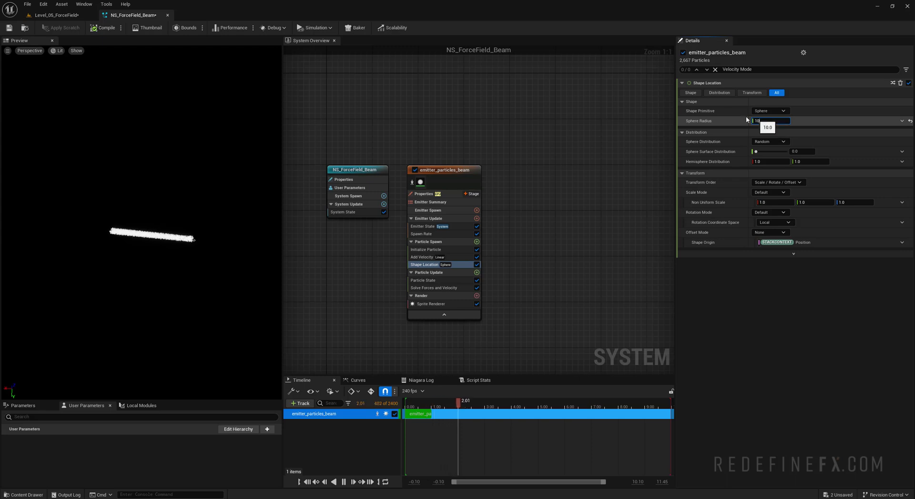
pyautogui.scroll(5, 188, 242)
pyautogui.scroll(-2, 186, 262)
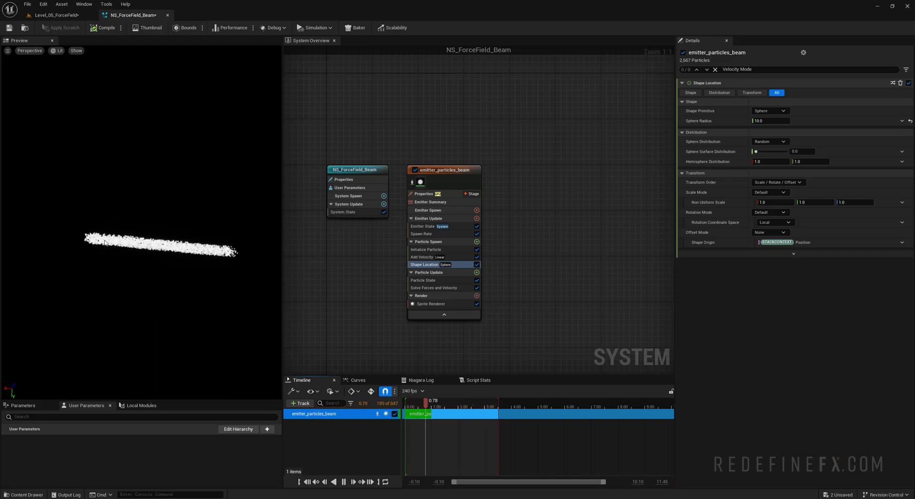
# - Switch to Level_05_ForceField and place the NS_ForceField_Beam system in the scene
pyautogui.click(56, 15)
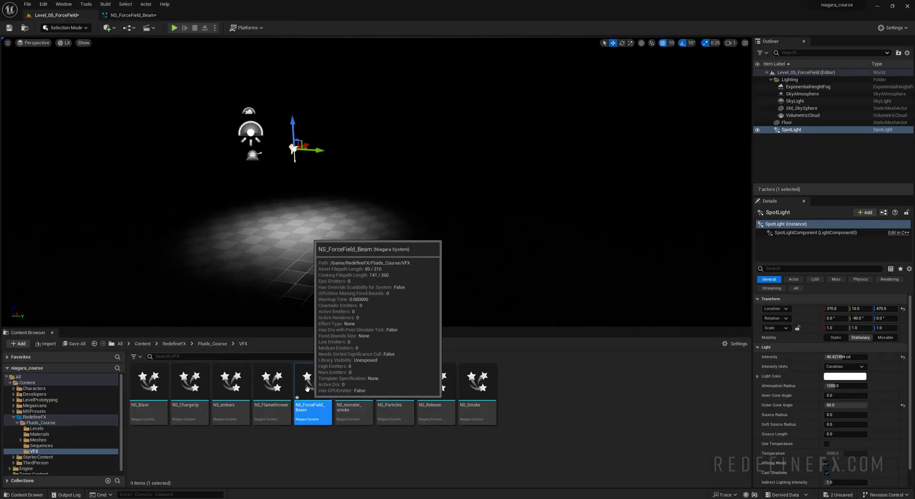
pyautogui.moveTo(308, 399); pyautogui.dragTo(335, 233)
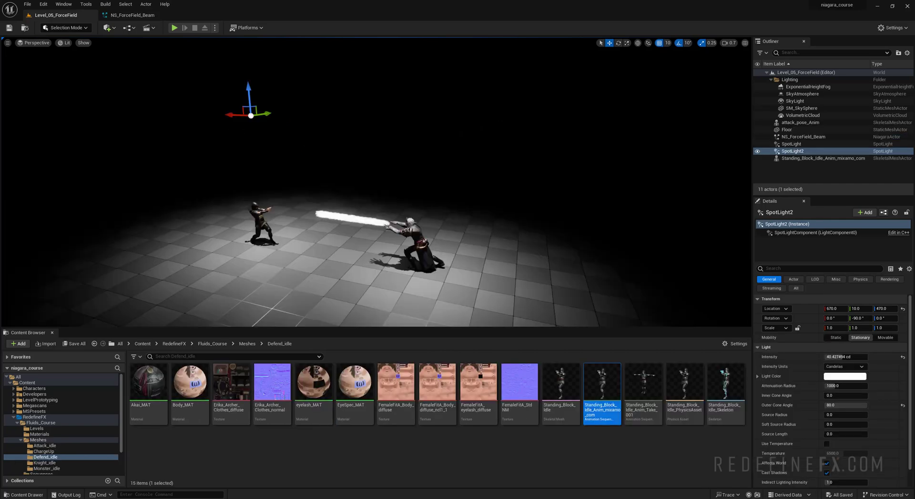
# - Examine the beam's placement between the attacking and the blocking character in the level
pyautogui.rightClick(421, 172)
pyautogui.press('Escape')
pyautogui.moveTo(375, 182); pyautogui.dragTo(376, 191, button='right')
pyautogui.click(469, 246)
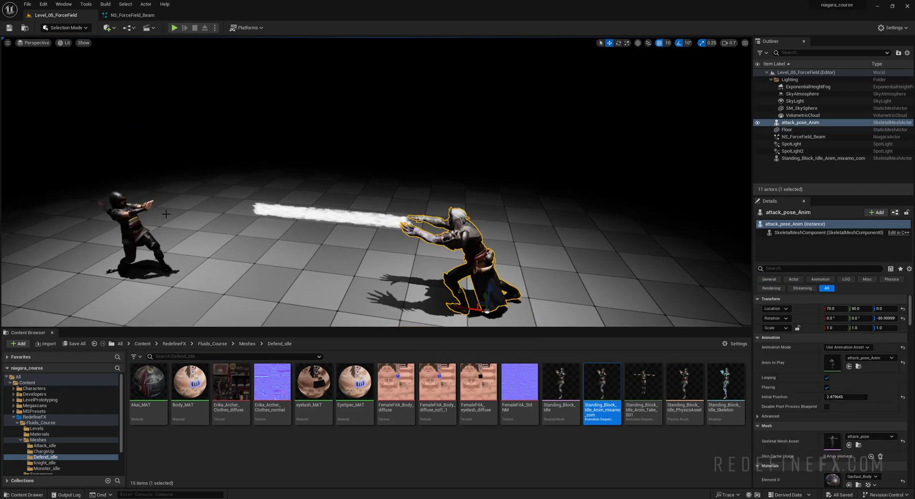
pyautogui.click(132, 229)
pyautogui.press('s')
pyautogui.moveTo(376, 182); pyautogui.dragTo(384, 210, button='right')
pyautogui.press('w')
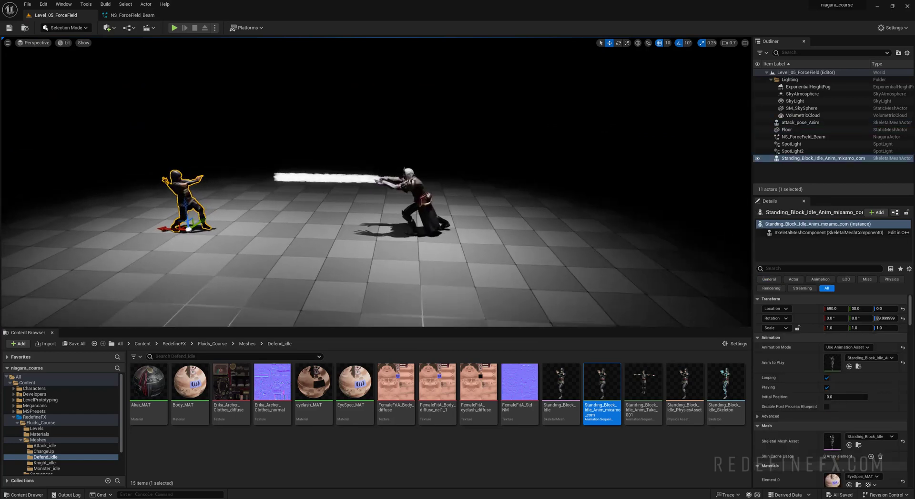
# - Return to NS_ForceField_Beam and add the Grid 3D Gas Master Emitter parent emitter to the system
pyautogui.click(128, 18)
pyautogui.moveTo(582, 211); pyautogui.dragTo(546, 205, button='right')
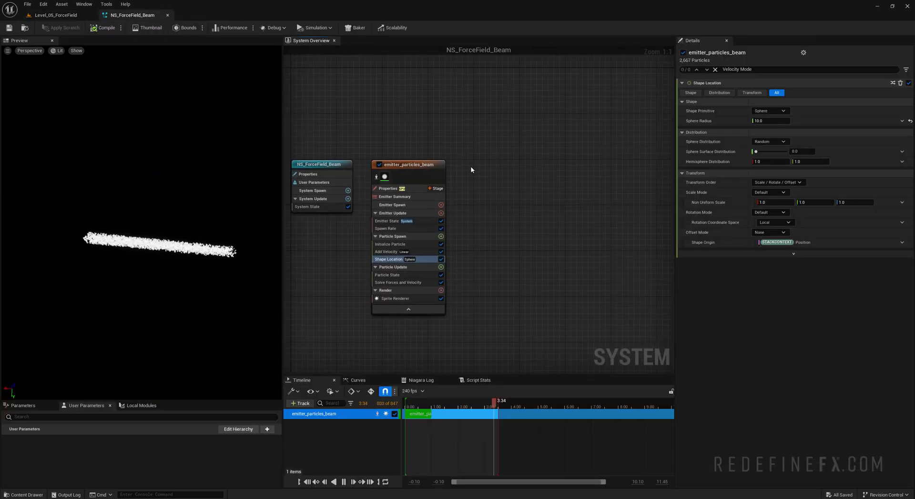
pyautogui.rightClick(473, 169)
pyautogui.click(490, 181)
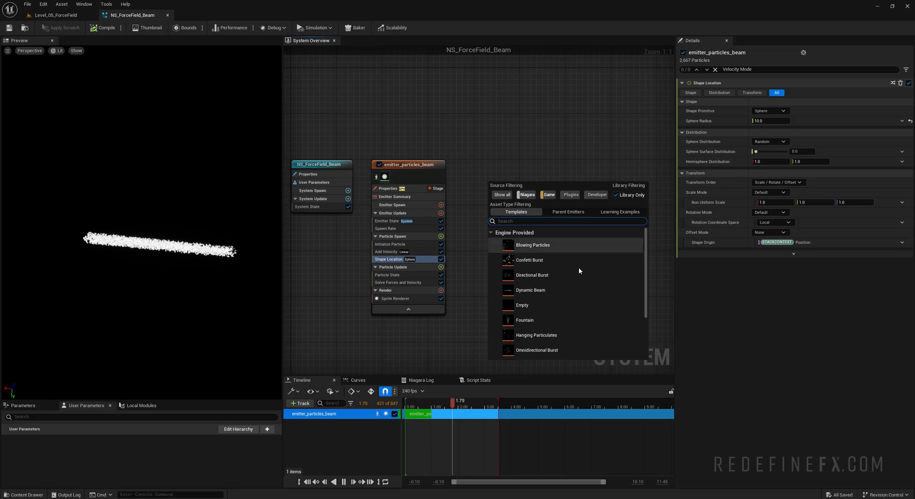
pyautogui.click(567, 212)
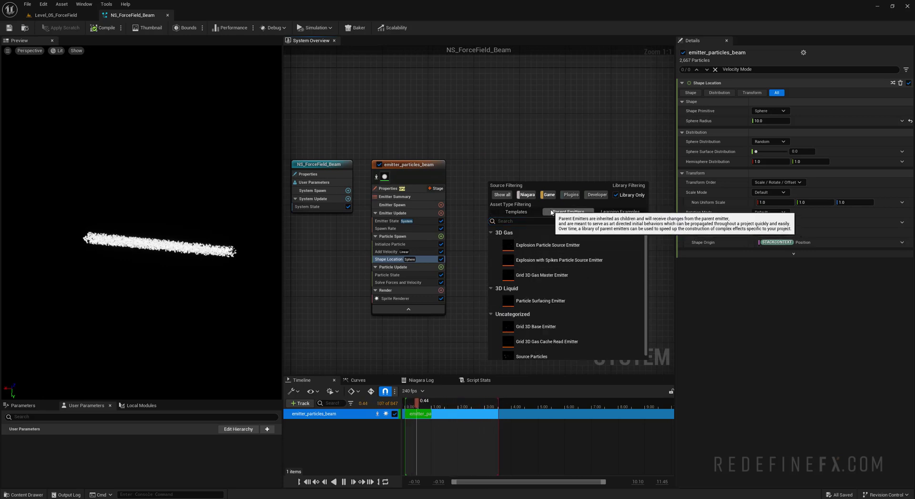
pyautogui.click(539, 277)
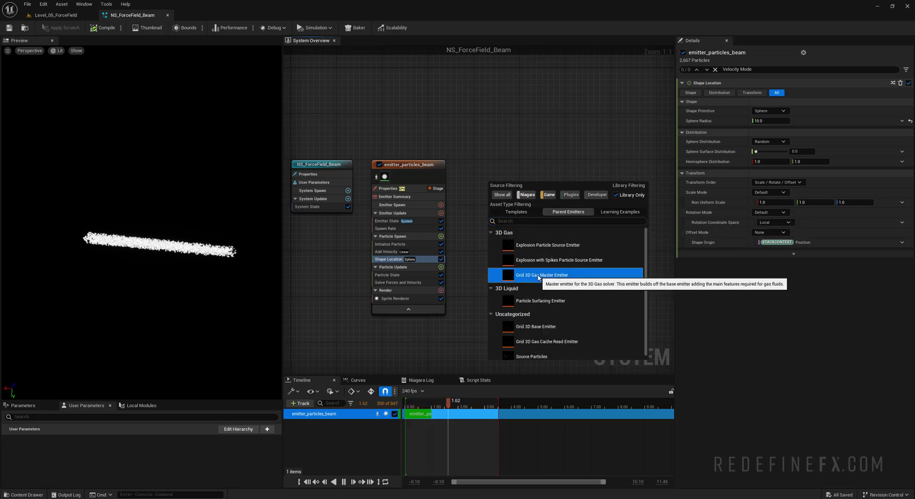
pyautogui.doubleClick(538, 276)
# - Add a Set Fluid Source Attributes module to the Particle Update stage of emitter_particles_beam
pyautogui.click(446, 208)
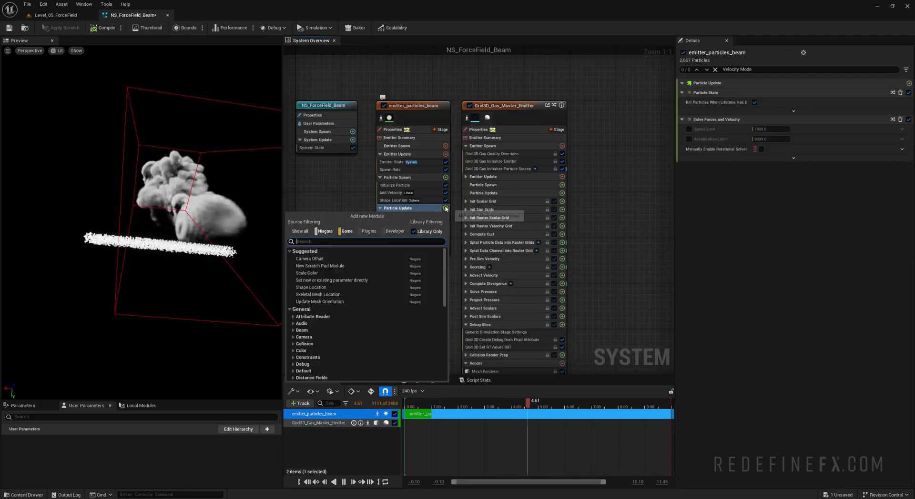
pyautogui.write('set')
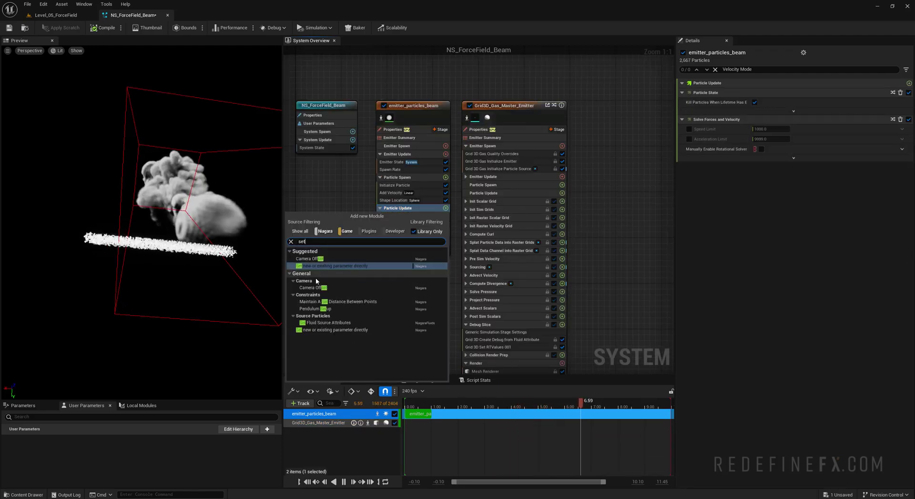
pyautogui.click(318, 324)
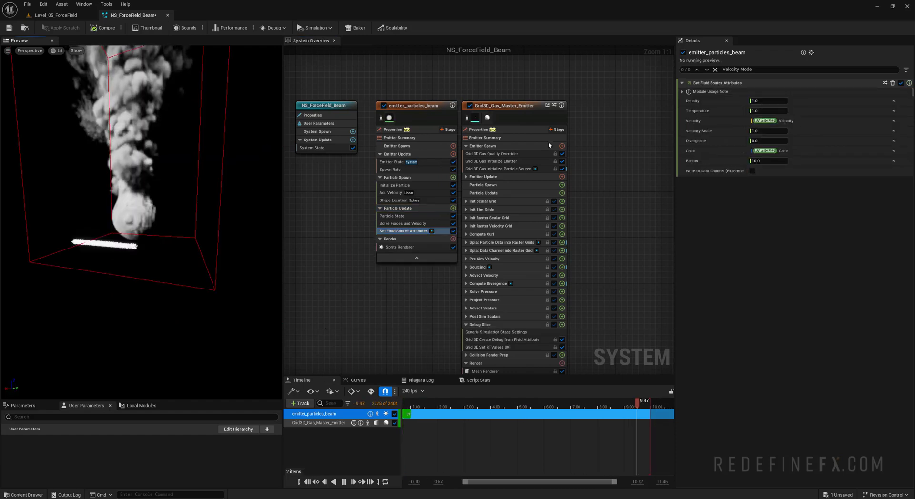
# - Disable the gas emitter's Sphere Source and set its Particle Source Type to Emitter, reading from emitter_particles_beam
pyautogui.click(479, 138)
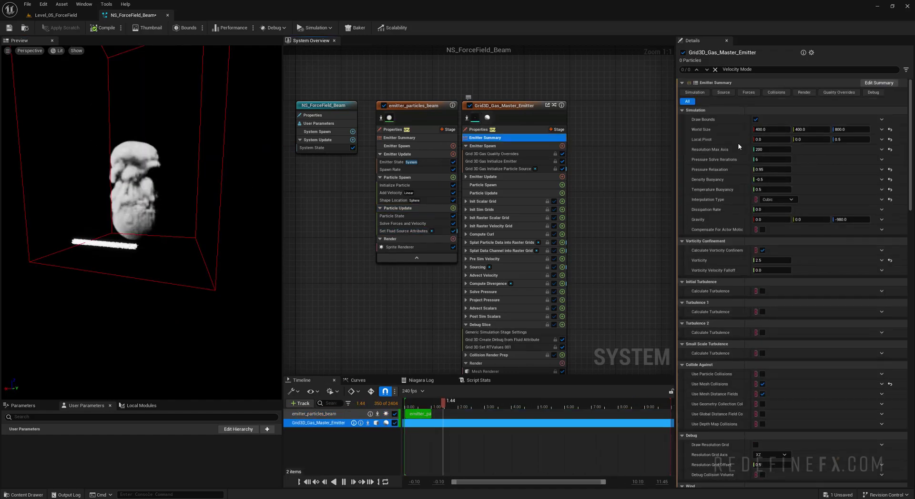
pyautogui.click(728, 92)
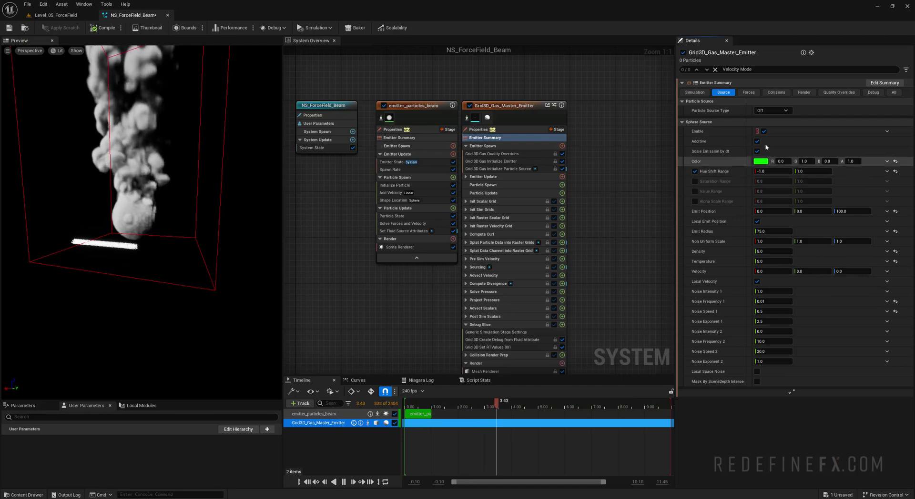
pyautogui.click(764, 132)
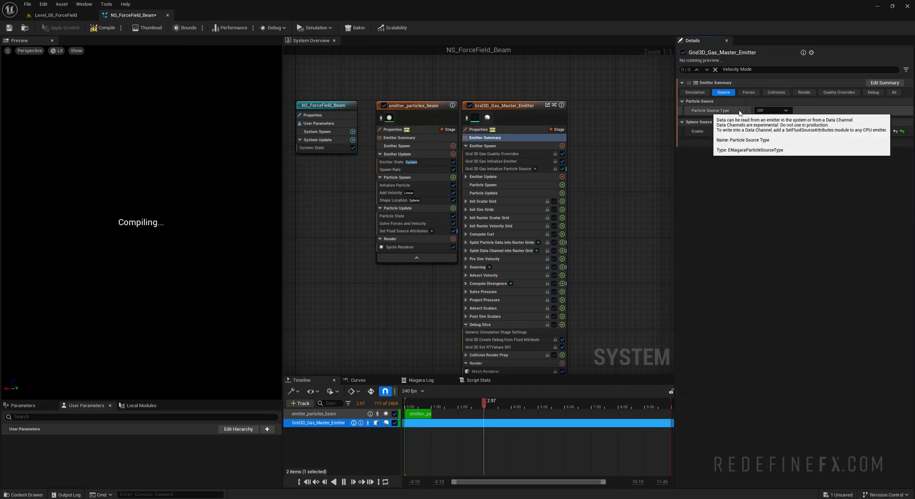
pyautogui.click(772, 110)
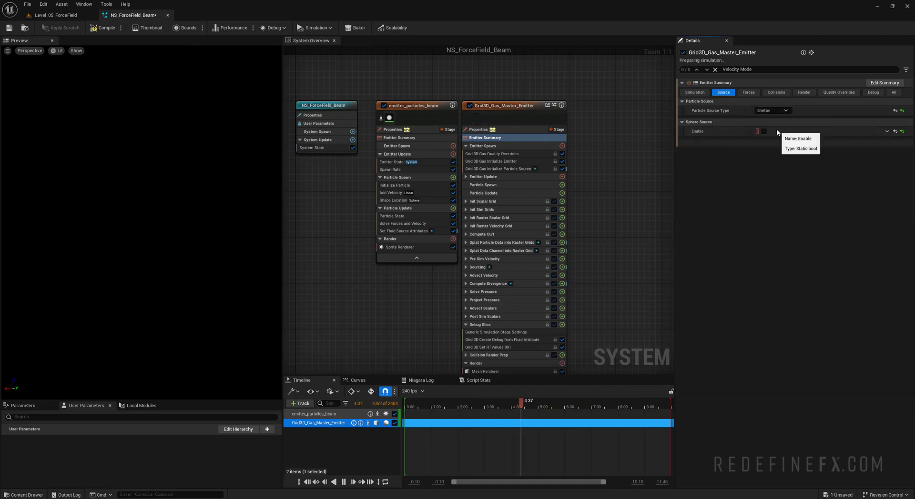
pyautogui.click(777, 129)
pyautogui.click(780, 159)
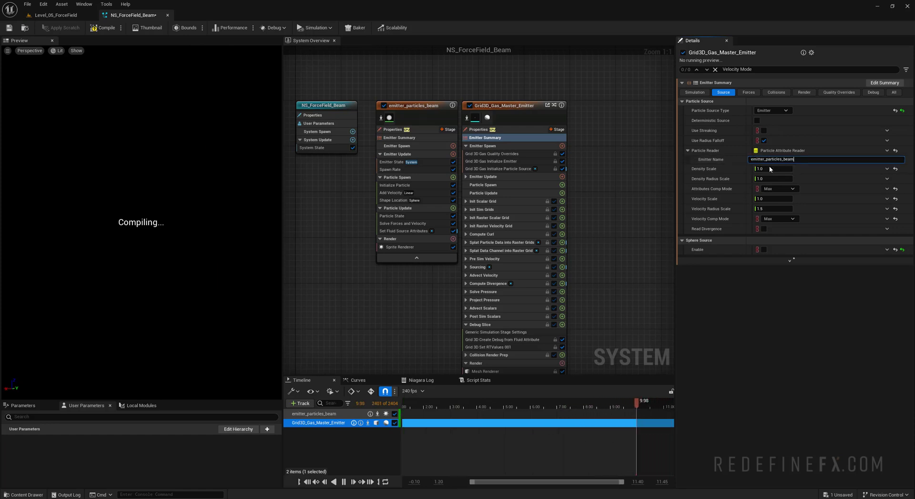
pyautogui.press('Return')
# - Set the gas emitter's World Size to 1000, 600, 200 and its Local Pivot to 0.45, 0, 0.2
pyautogui.moveTo(99, 253); pyautogui.dragTo(157, 249, button='middle')
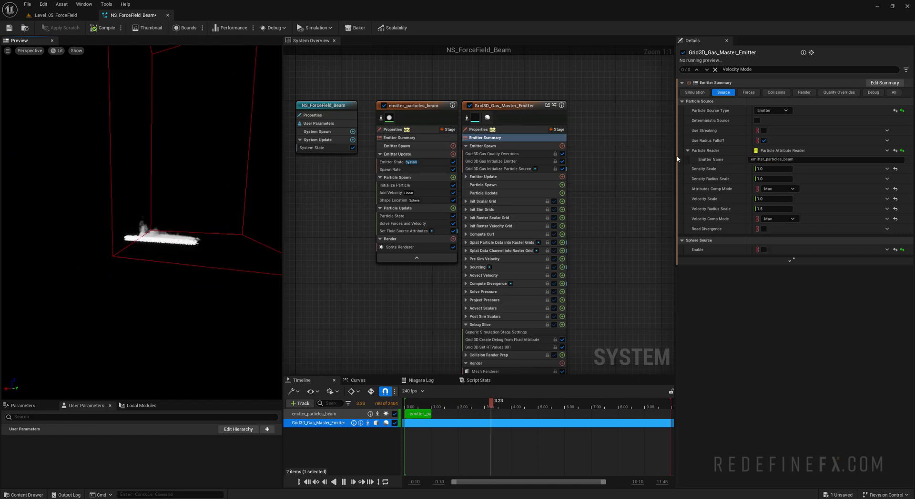
pyautogui.click(692, 93)
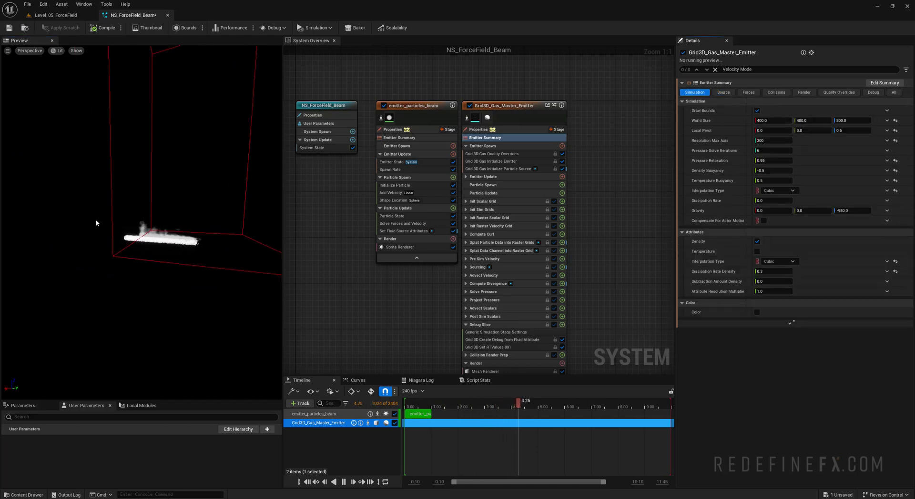
pyautogui.moveTo(187, 172); pyautogui.dragTo(177, 189, button='middle')
pyautogui.scroll(-3, 187, 172)
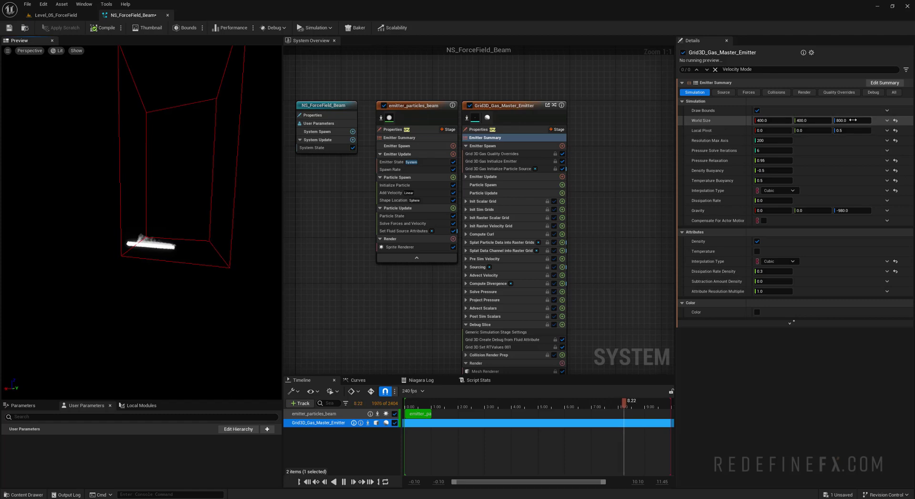
pyautogui.click(844, 120)
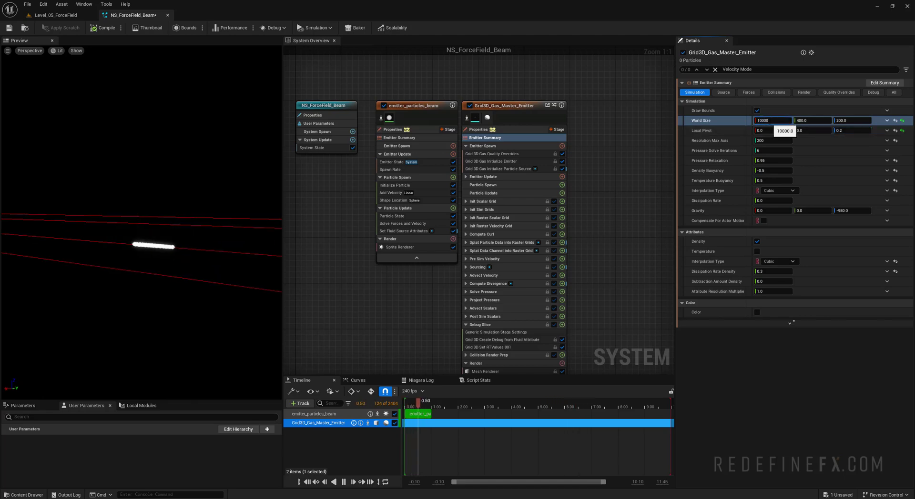
pyautogui.press('Return')
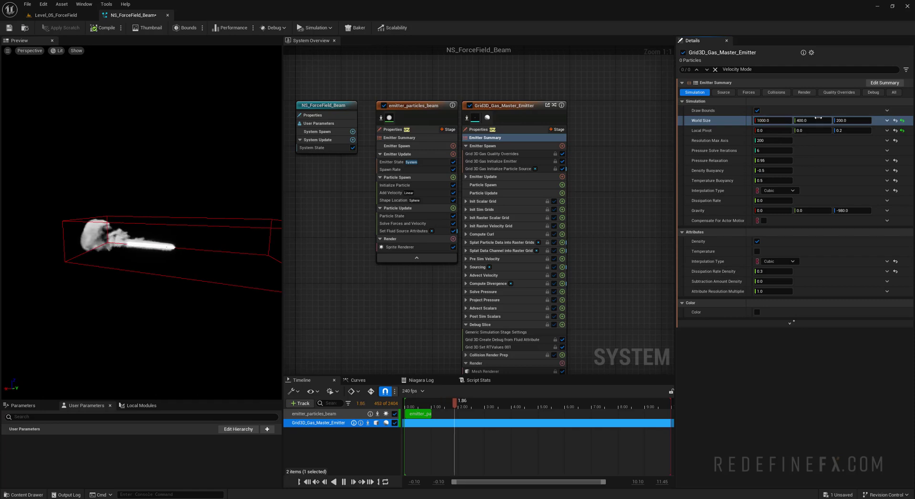
pyautogui.write('600')
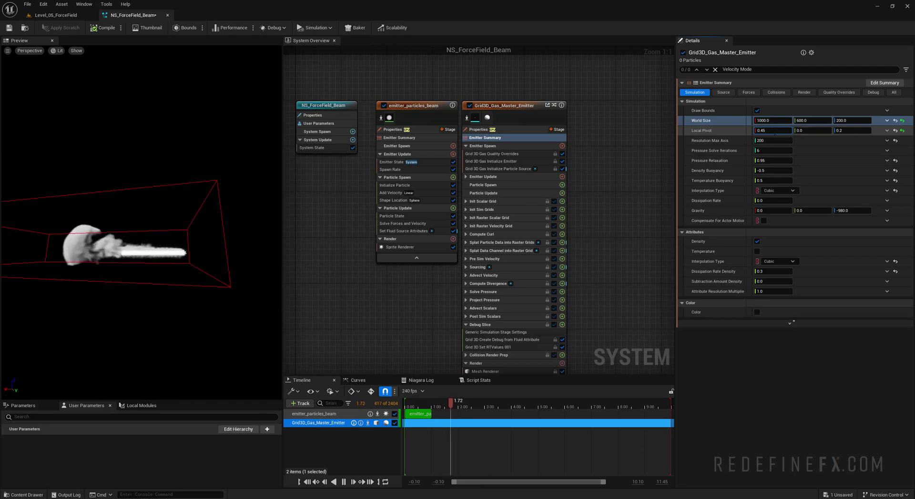
pyautogui.write('0.45')
pyautogui.press('Return')
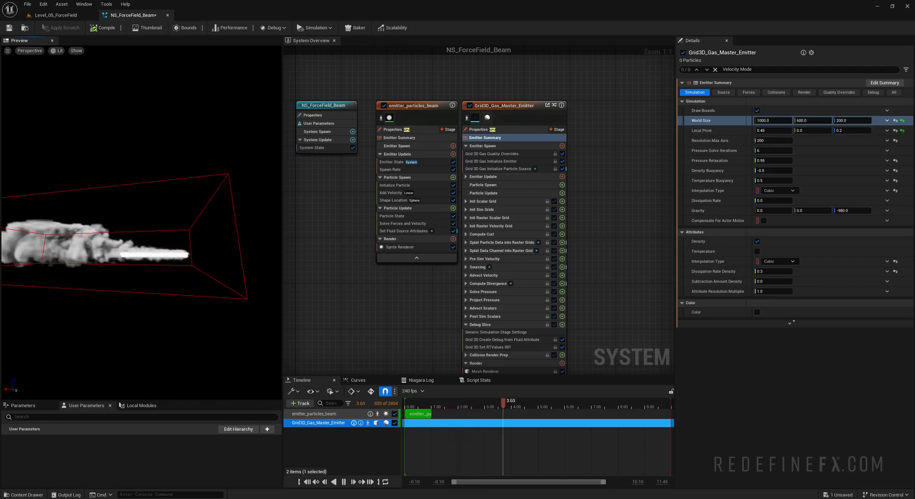
# - Inspect the smoke within the simulation bounds and set the World Size height to 400
pyautogui.moveTo(187, 249)
pyautogui.mouseDown()
pyautogui.moveTo(162, 229)
pyautogui.moveTo(188, 249)
pyautogui.mouseUp()
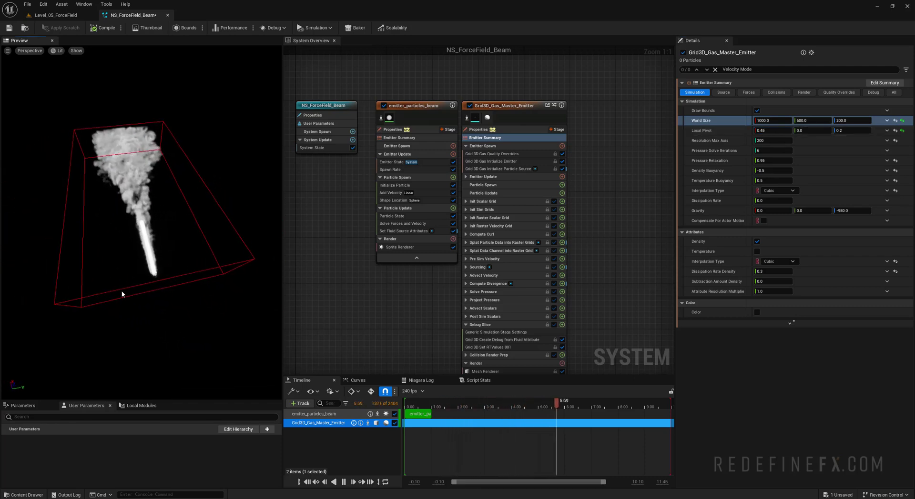
pyautogui.scroll(4, 133, 294)
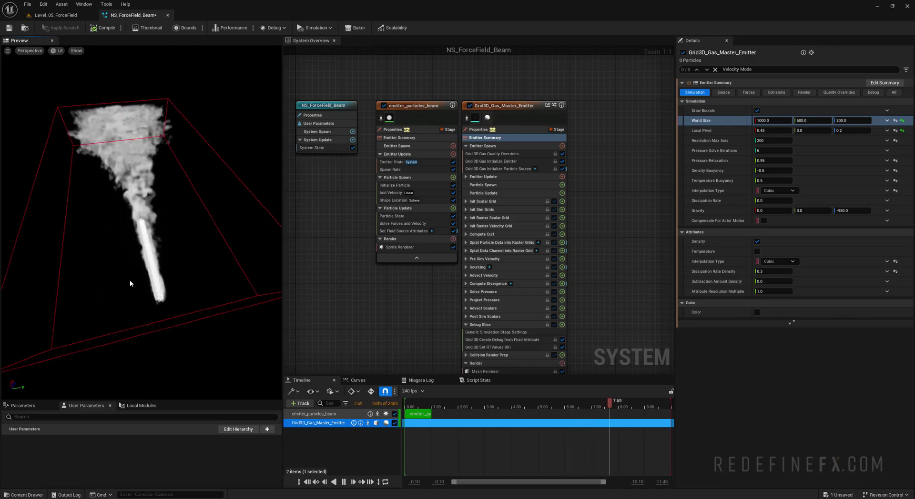
pyautogui.moveTo(131, 285); pyautogui.dragTo(200, 258)
pyautogui.scroll(-4, 53, 273)
pyautogui.moveTo(53, 288); pyautogui.dragTo(71, 276)
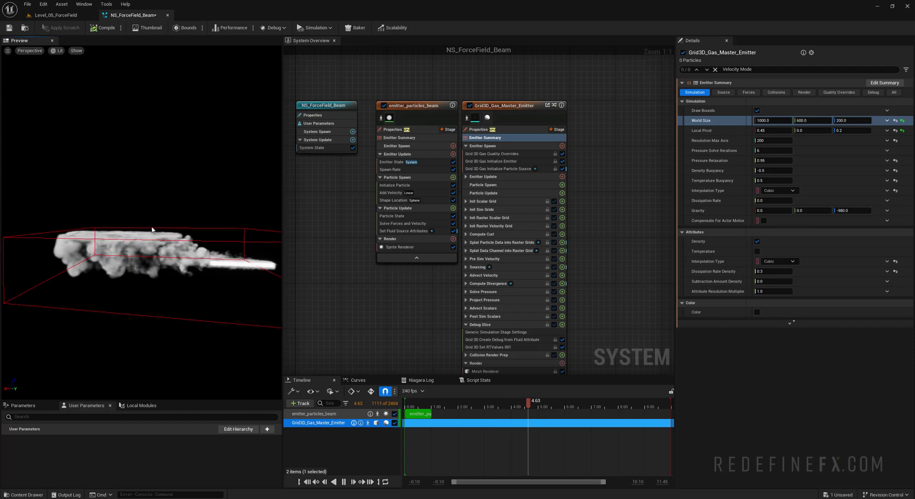
pyautogui.click(845, 121)
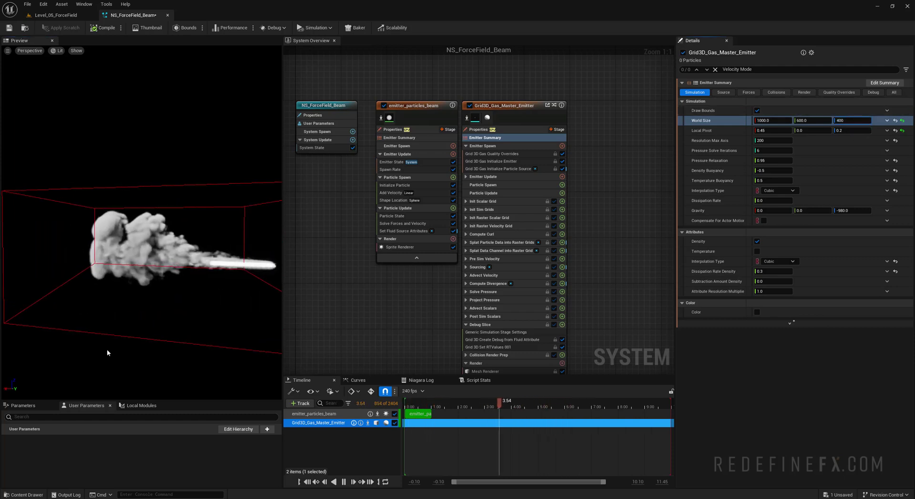
# - Turn off Open Boundary -Z in the gas emitter's collision settings and check the smoke near the beam
pyautogui.click(769, 95)
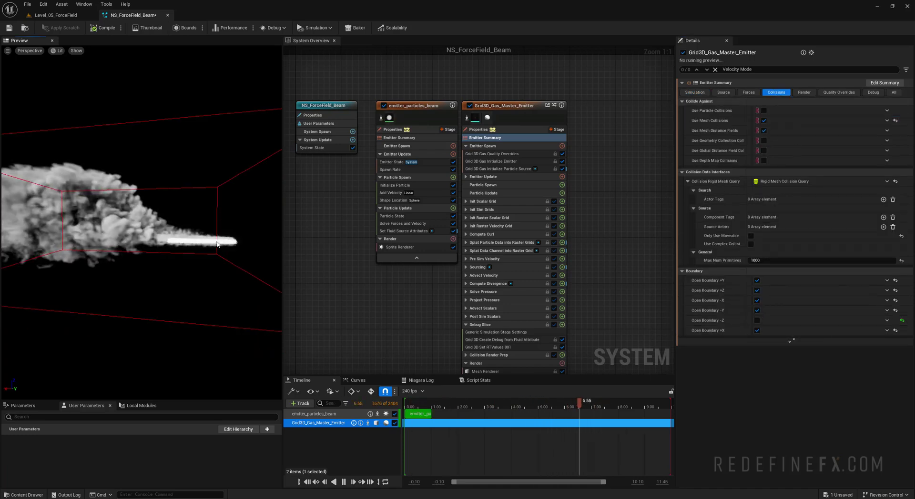
pyautogui.scroll(4, 224, 254)
pyautogui.scroll(-2, 224, 254)
pyautogui.moveTo(224, 254); pyautogui.dragTo(202, 248, button='middle')
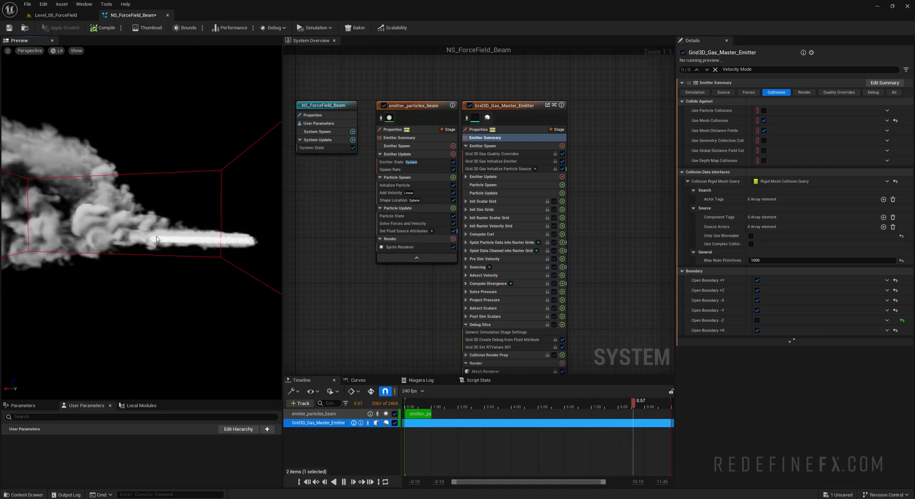
# - Set the Lifetime of emitter_particles_beam to 0.3 and disable its Sprite Renderer
pyautogui.click(394, 185)
pyautogui.click(772, 121)
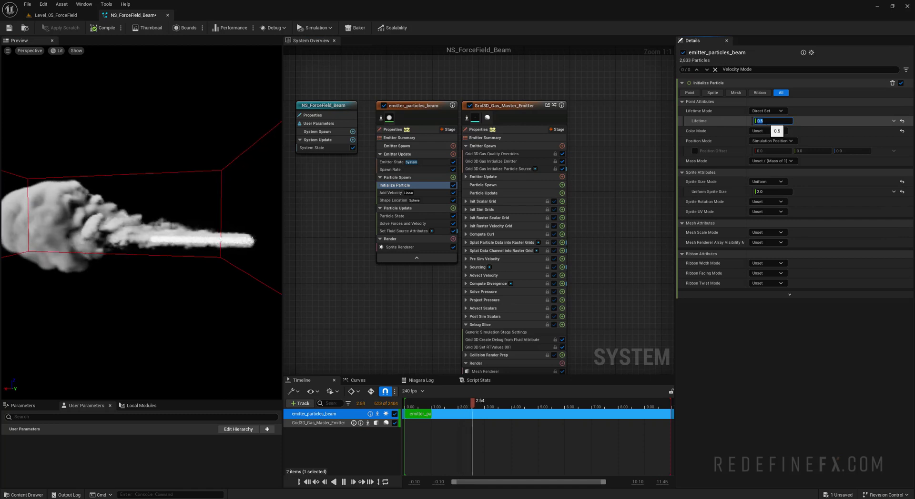
pyautogui.write('0')
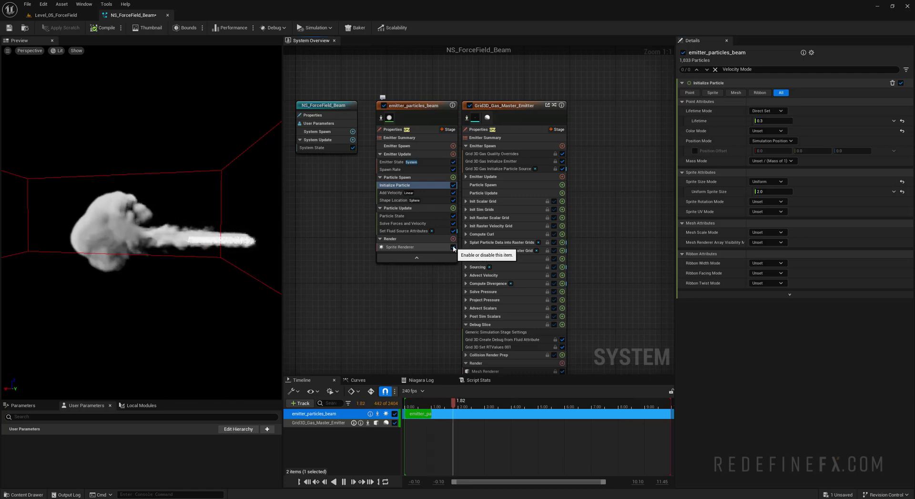
pyautogui.click(453, 247)
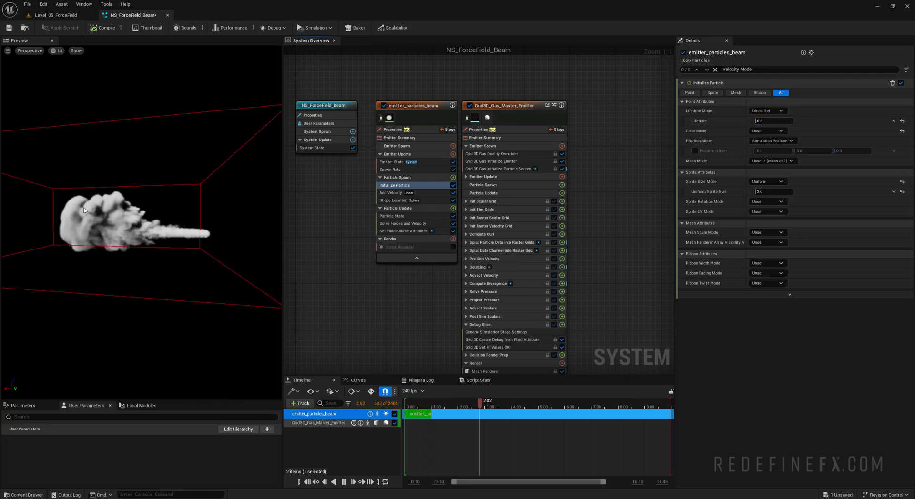
# - Turn off the Density attribute and turn on Temperature in the gas emitter's simulation settings
pyautogui.moveTo(16, 199); pyautogui.dragTo(16, 224, button='right')
pyautogui.moveTo(141, 222); pyautogui.dragTo(159, 234, button='middle')
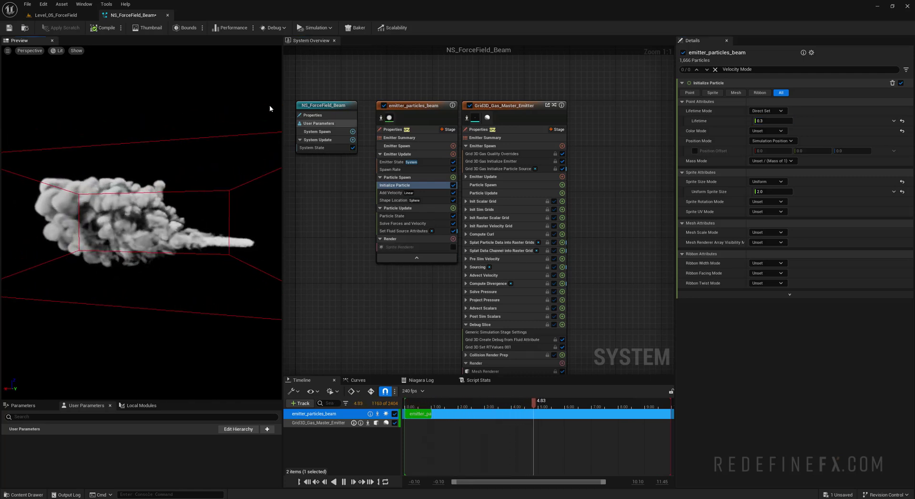
pyautogui.click(487, 137)
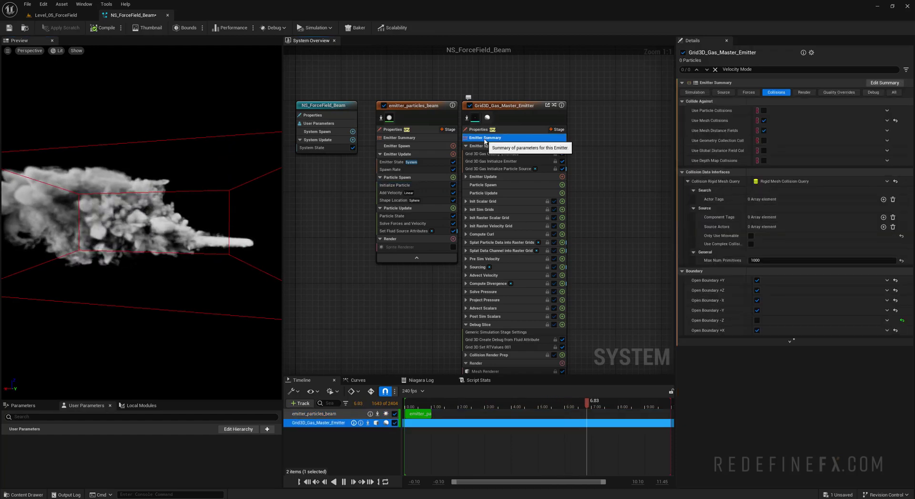
pyautogui.click(694, 92)
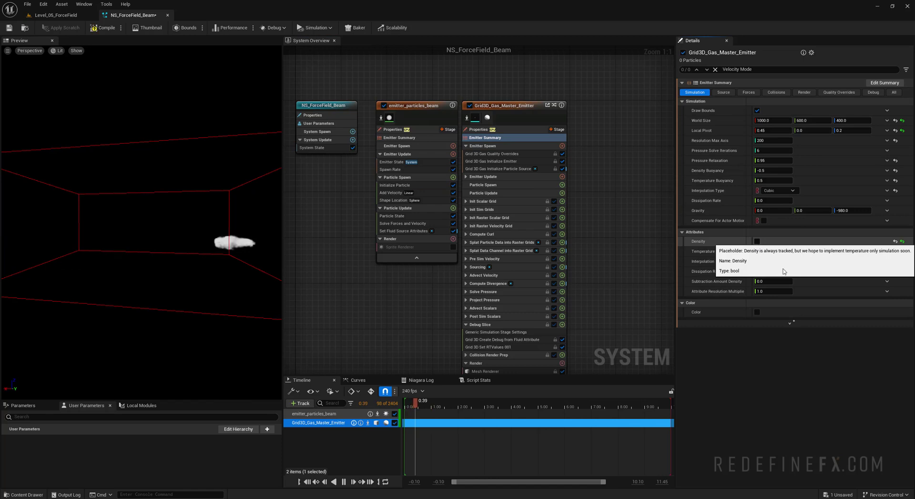
pyautogui.click(758, 251)
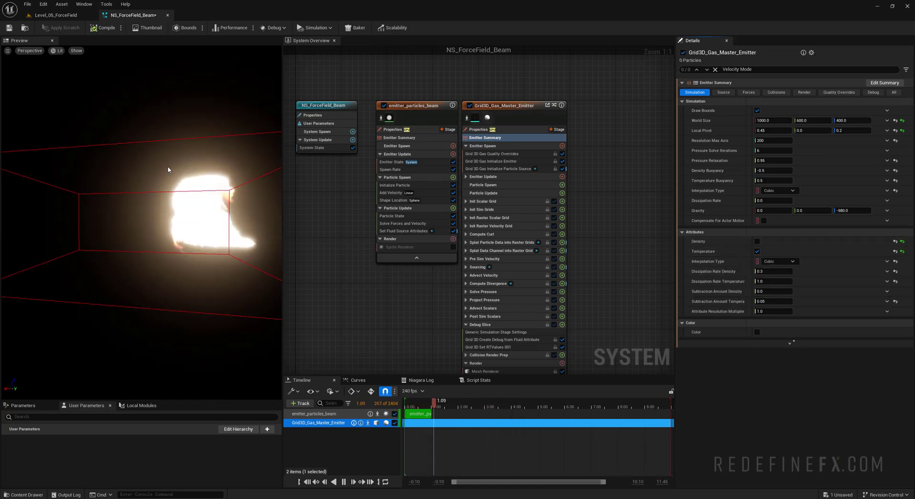
# - Set the Temperature in the Set Fluid Source Attributes module of emitter_particles_beam to 0.05
pyautogui.click(403, 231)
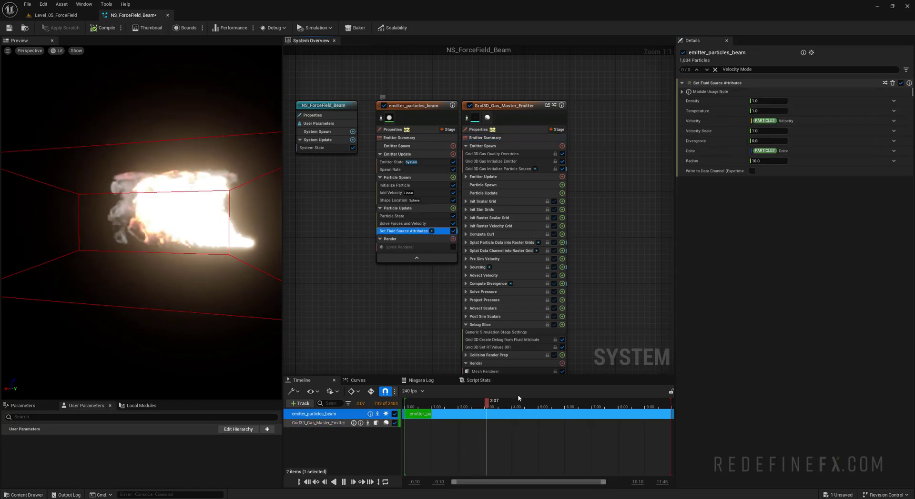
pyautogui.click(755, 111)
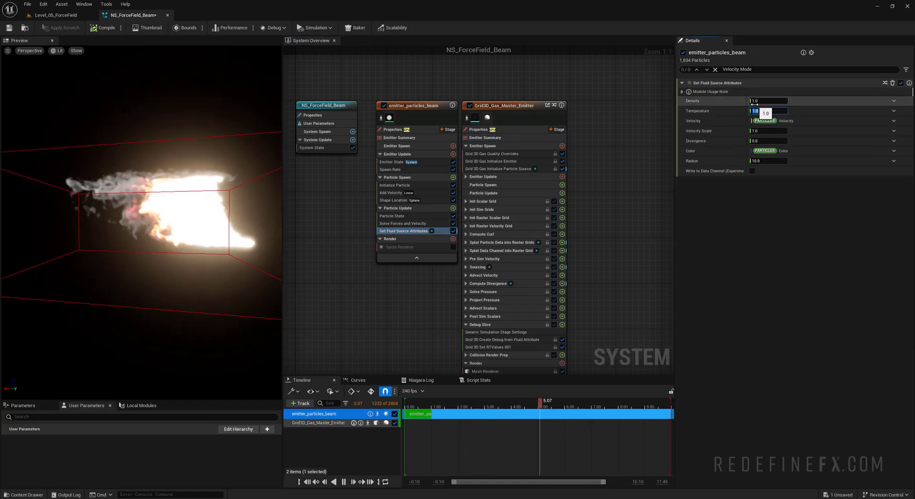
pyautogui.write('0')
pyautogui.press('Return')
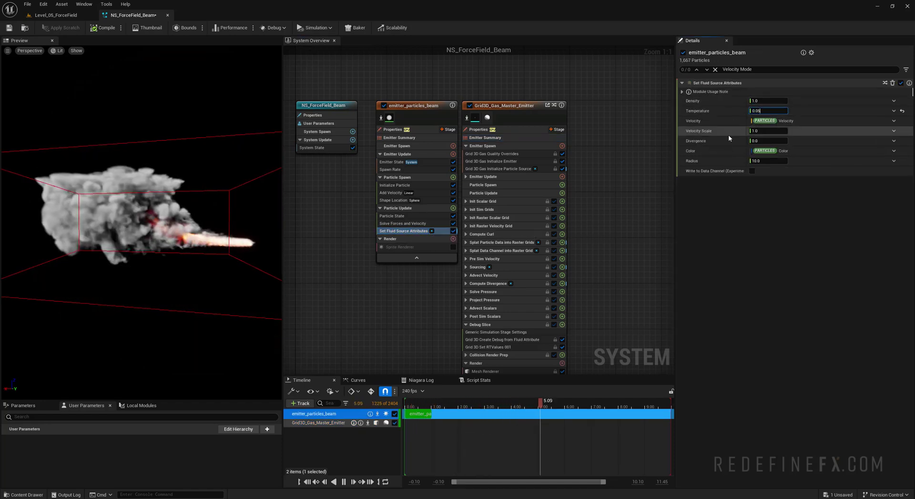
# - Set Density to 0 and Temperature to 0.03 in the Set Fluid Source Attributes module of emitter_particles_beam
pyautogui.click(753, 101)
pyautogui.write('0')
pyautogui.press('Return')
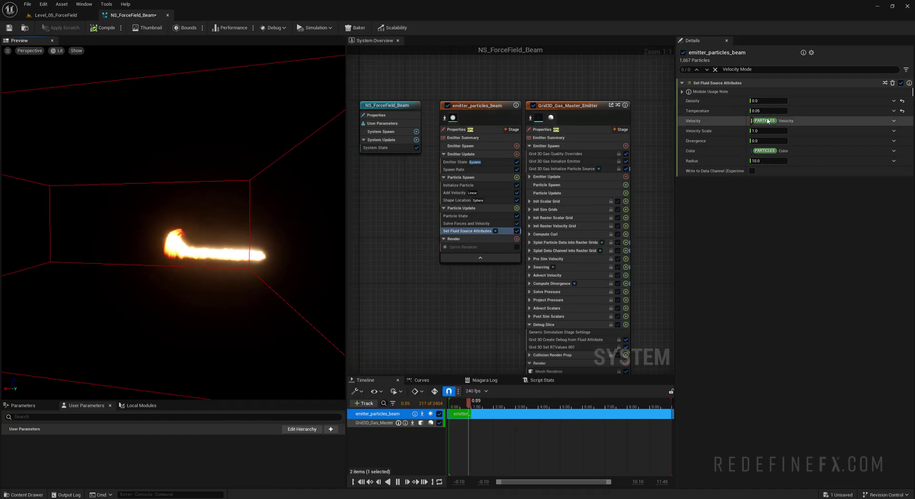
pyautogui.click(765, 111)
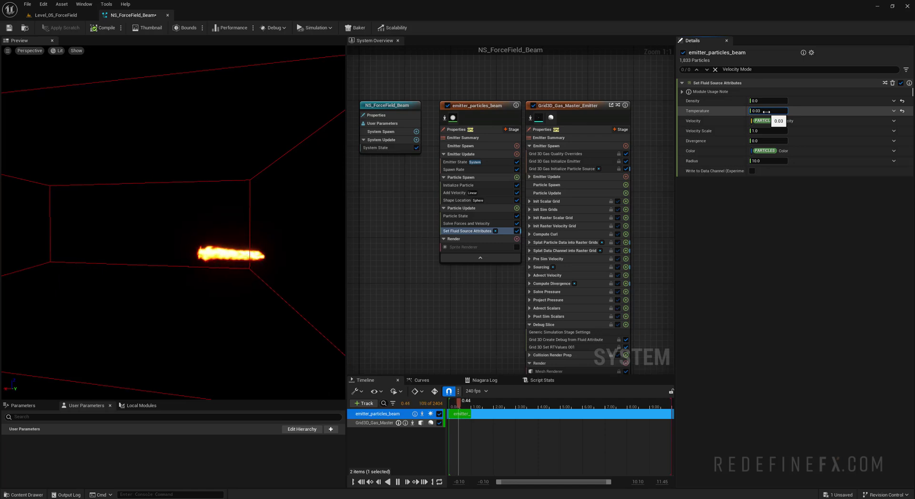
# - Set the gas emitter's Temperature Buoyancy to 0.1 and check the fire beam in Level_05_ForceField
pyautogui.click(549, 137)
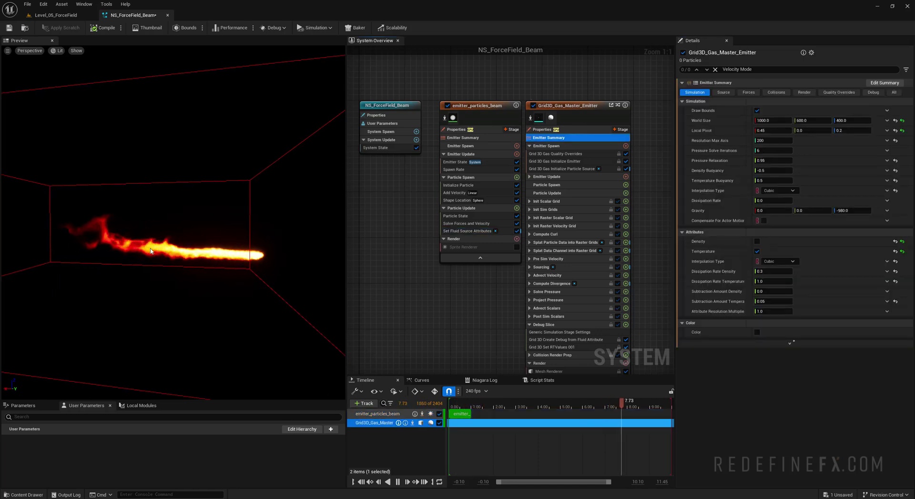
pyautogui.click(764, 180)
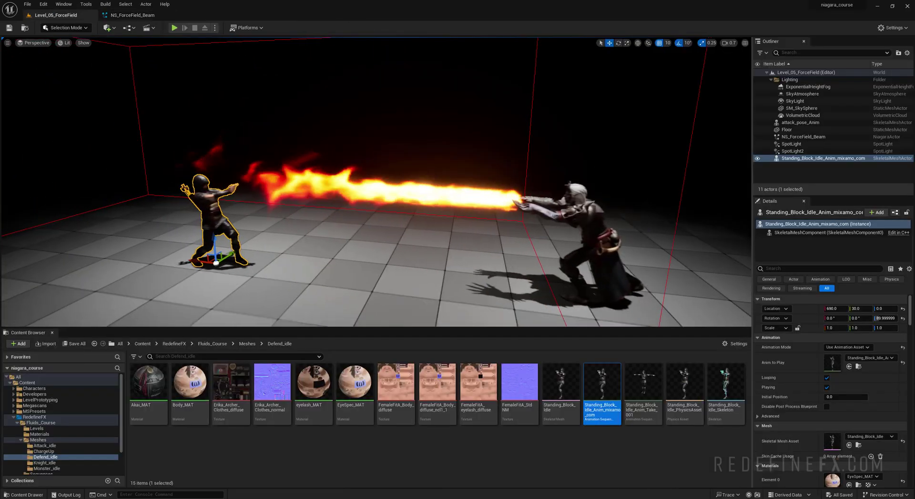
pyautogui.moveTo(376, 182); pyautogui.dragTo(424, 183, button='right')
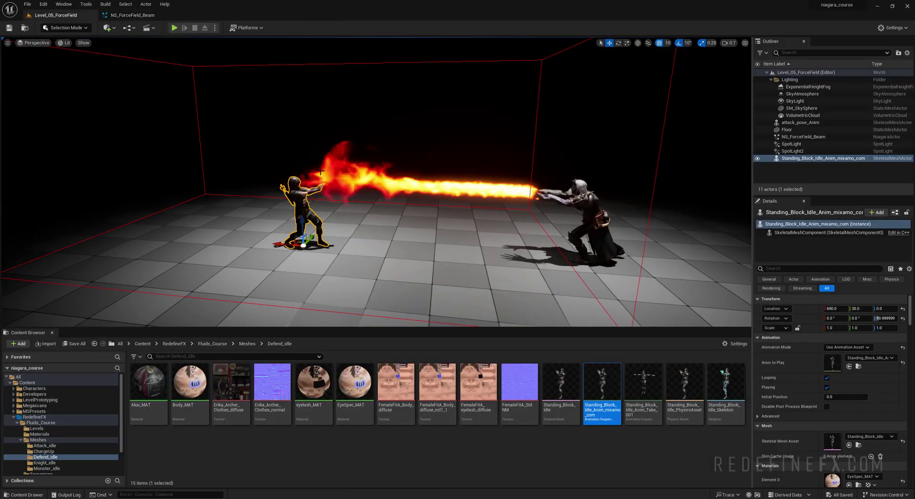
# - Add a sphere scaled to 2.75 and position it at about X 540, Y 90, Z 100 in front of the defending character
pyautogui.click(107, 28)
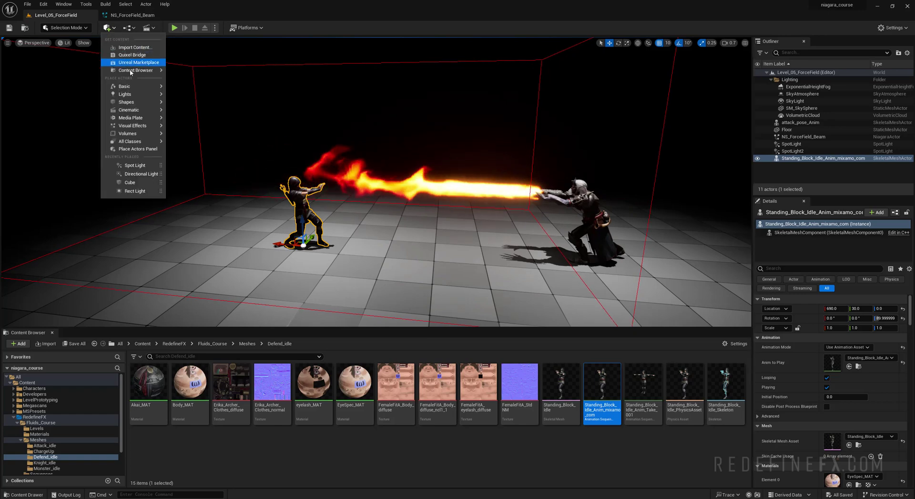
pyautogui.moveTo(133, 102)
pyautogui.click(196, 113)
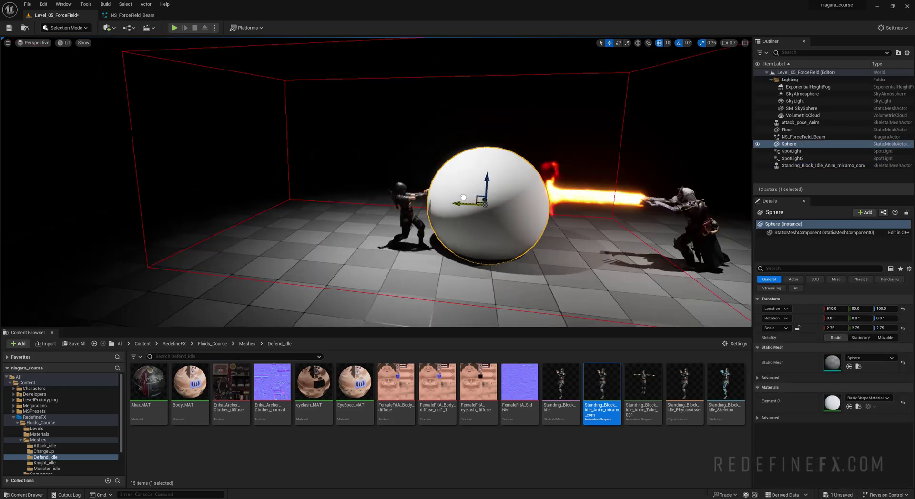
pyautogui.moveTo(463, 197); pyautogui.dragTo(440, 194)
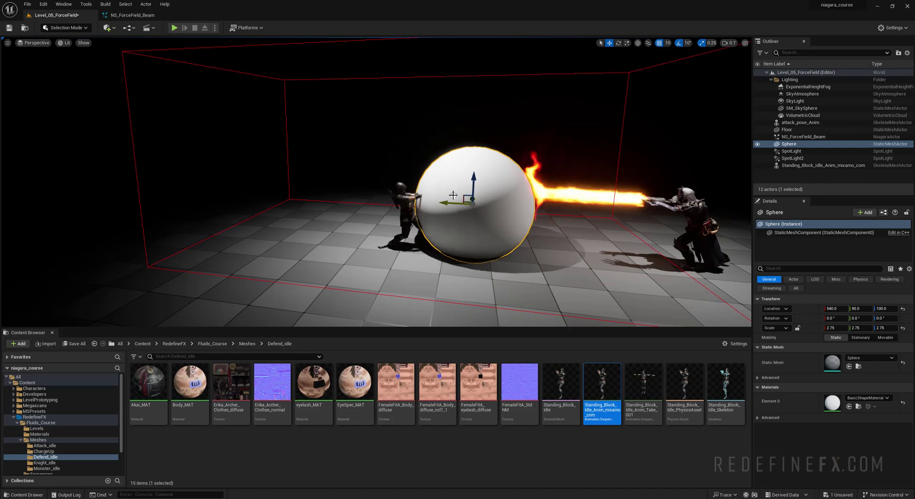
# - Add the actor tag "collider" to the sphere so the gas simulation can collide with it
pyautogui.moveTo(453, 195); pyautogui.dragTo(496, 200, button='right')
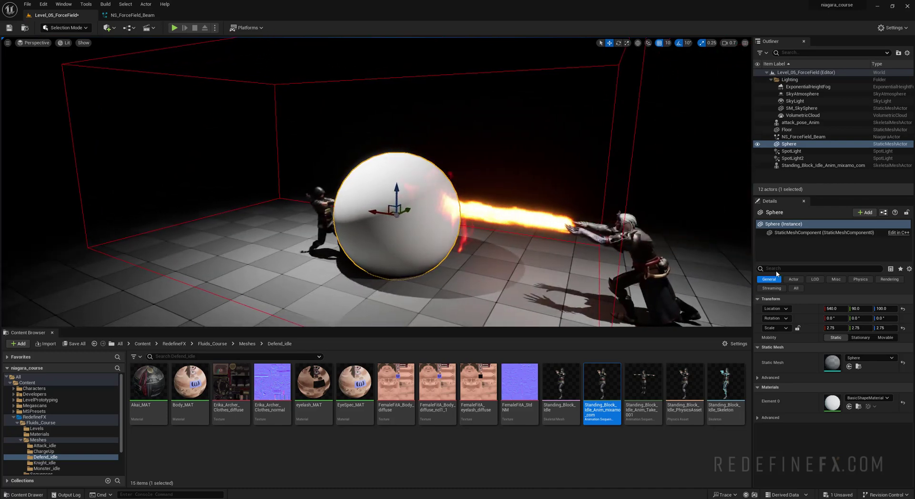
pyautogui.write('tag')
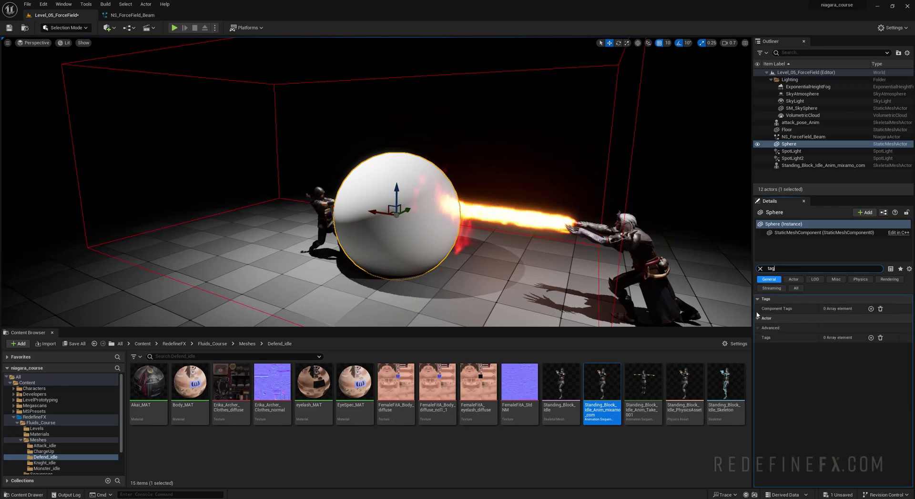
pyautogui.click(871, 338)
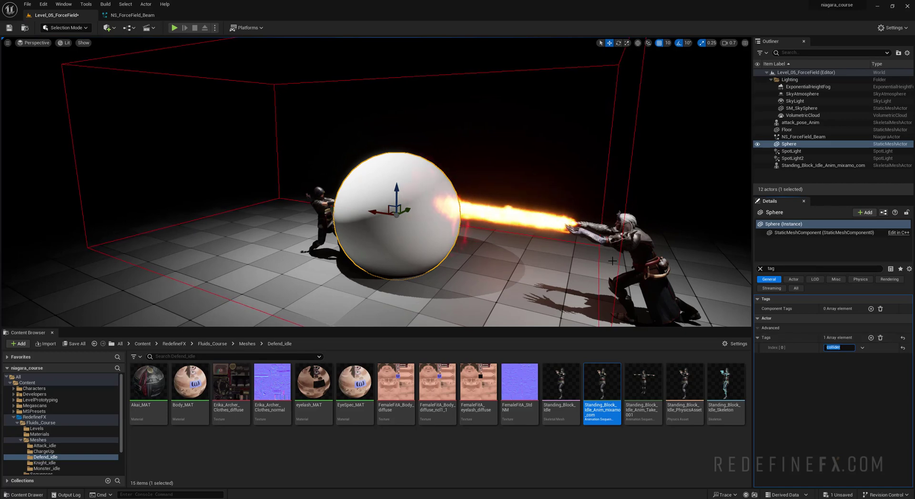
# - Move the sphere back to about X 670 so it encloses the defending character, and inspect the beam's impact
pyautogui.moveTo(376, 213); pyautogui.dragTo(330, 185)
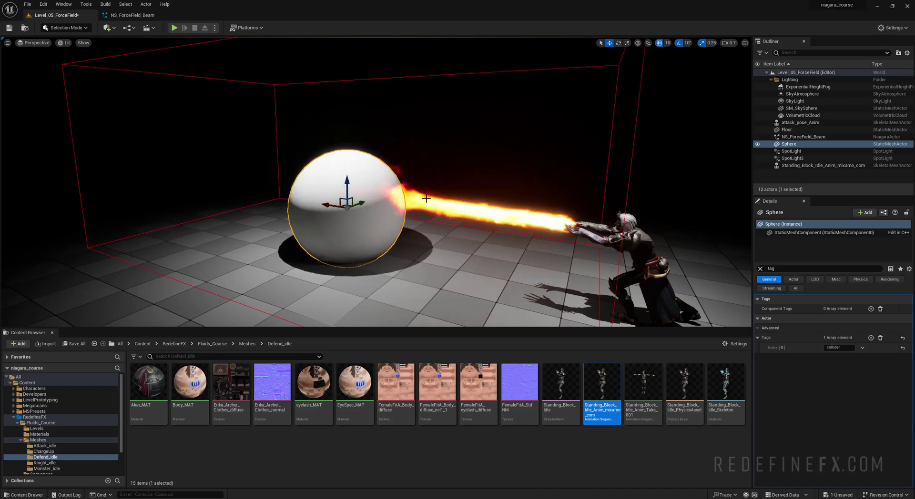
pyautogui.keyDown('alt'); pyautogui.moveTo(426, 198); pyautogui.dragTo(453, 190); pyautogui.keyUp('alt')
pyautogui.moveTo(453, 191); pyautogui.dragTo(407, 207, button='middle')
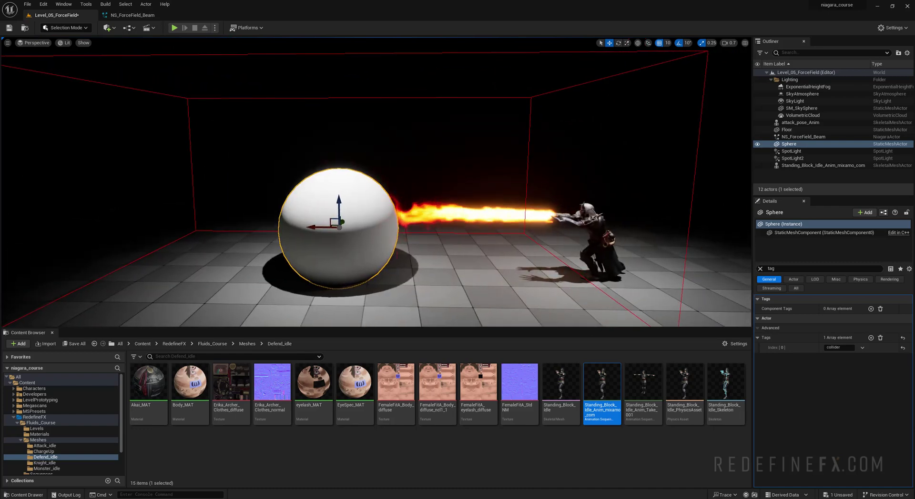
pyautogui.keyDown('alt'); pyautogui.moveTo(408, 206); pyautogui.dragTo(257, 202); pyautogui.keyUp('alt')
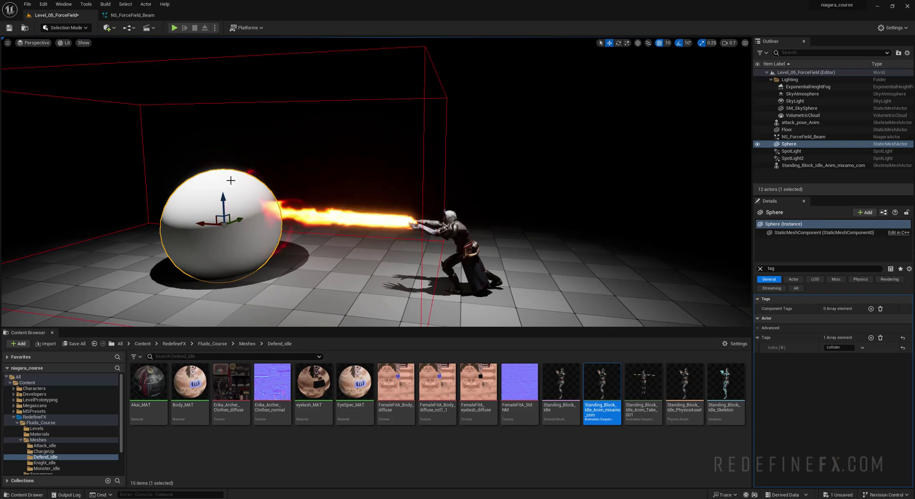
# - Set the gas emitter's Dissipation Rate Temperature to 0 and check how the fire spreads around the sphere in the level
pyautogui.click(132, 15)
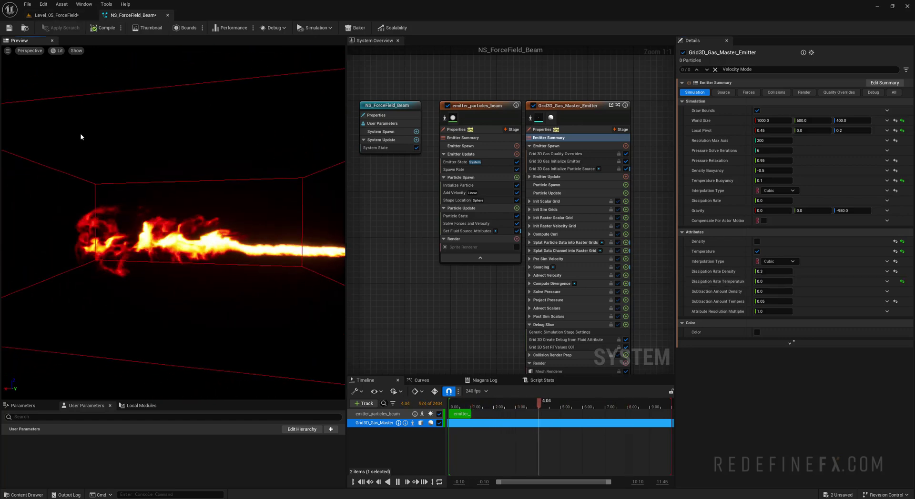
pyautogui.click(55, 15)
pyautogui.moveTo(377, 190); pyautogui.dragTo(319, 140, button='right')
# - Set the gas emitter's Pressure Solve Iterations to 20 and raise its Resolution Max Axis
pyautogui.click(132, 15)
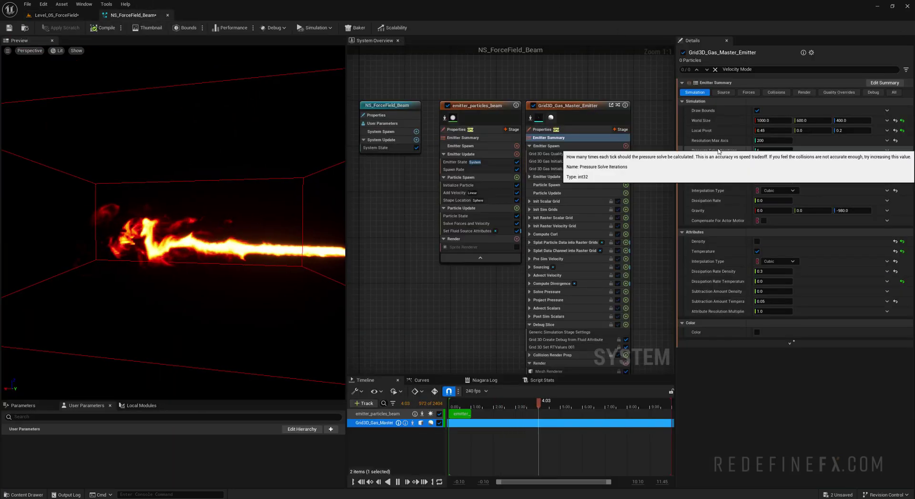
pyautogui.click(769, 150)
pyautogui.write('20')
pyautogui.press('Return')
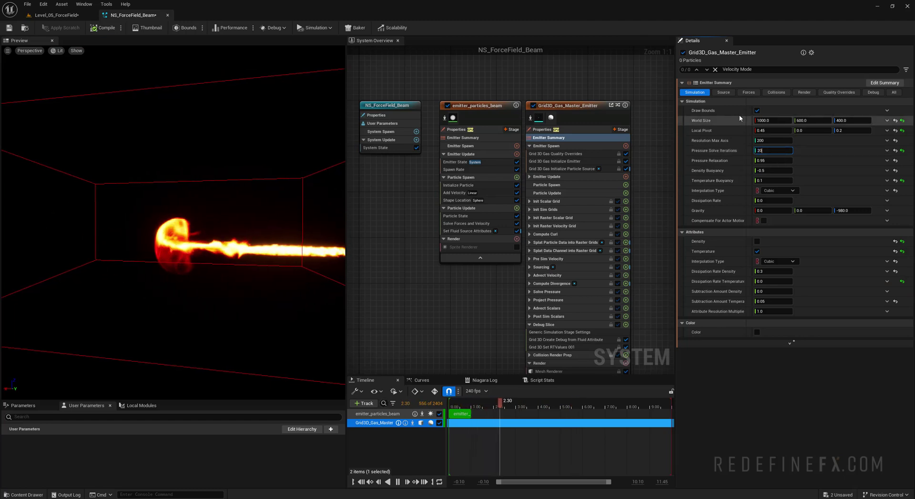
pyautogui.click(769, 140)
pyautogui.write('35')
pyautogui.press('Return')
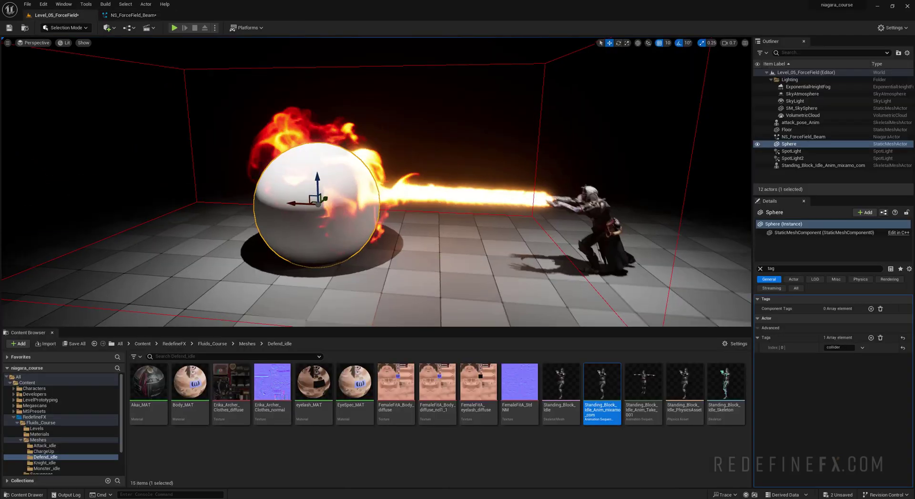
# - Shift the sphere sideways to about Y 50 to align it with the beam, and check the impact
pyautogui.moveTo(375, 182); pyautogui.dragTo(429, 203, button='right')
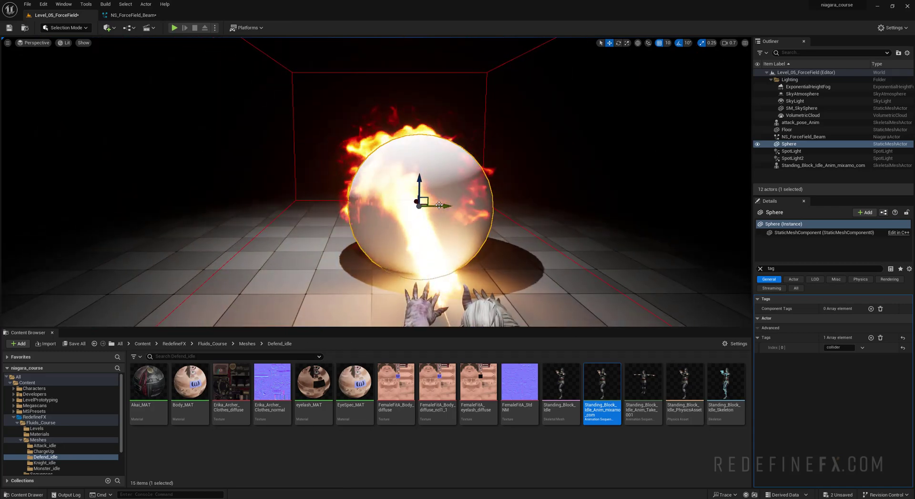
pyautogui.moveTo(436, 204); pyautogui.dragTo(426, 204)
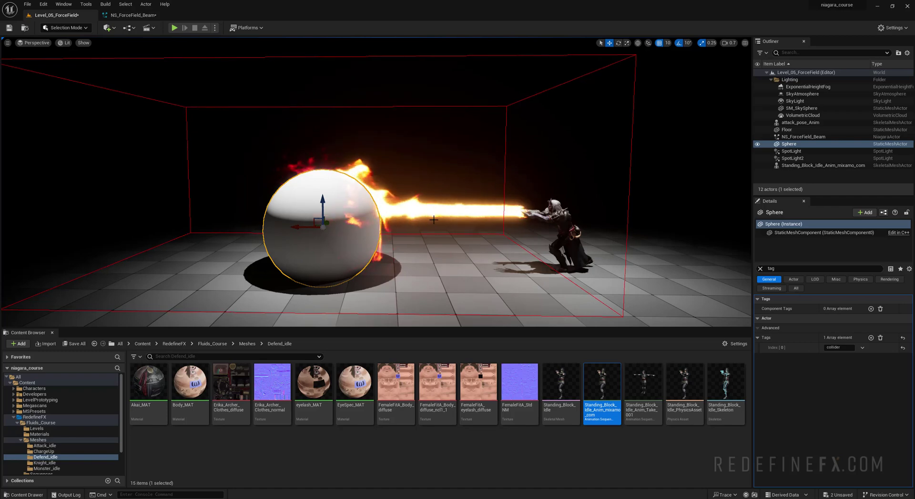
pyautogui.keyDown('alt'); pyautogui.moveTo(434, 221); pyautogui.dragTo(301, 207); pyautogui.keyUp('alt')
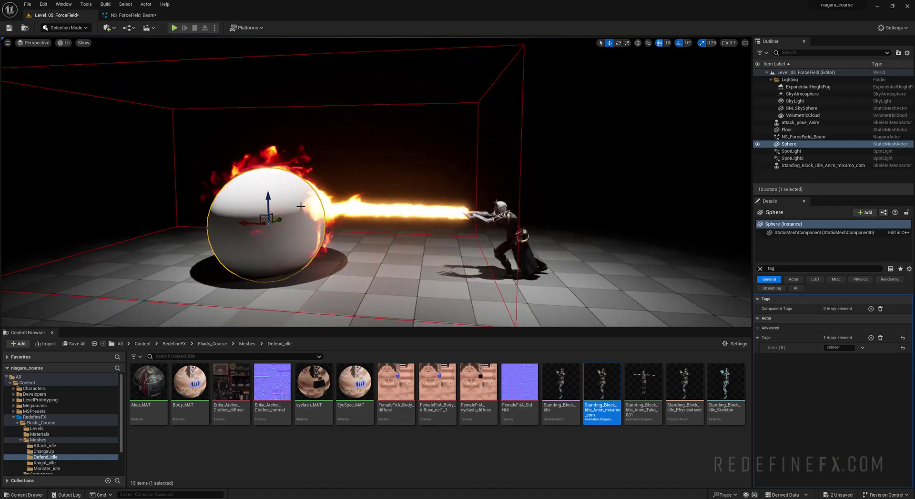
# - Create a new material named M_invisible in the Materials folder of Fluids_Course
pyautogui.click(211, 343)
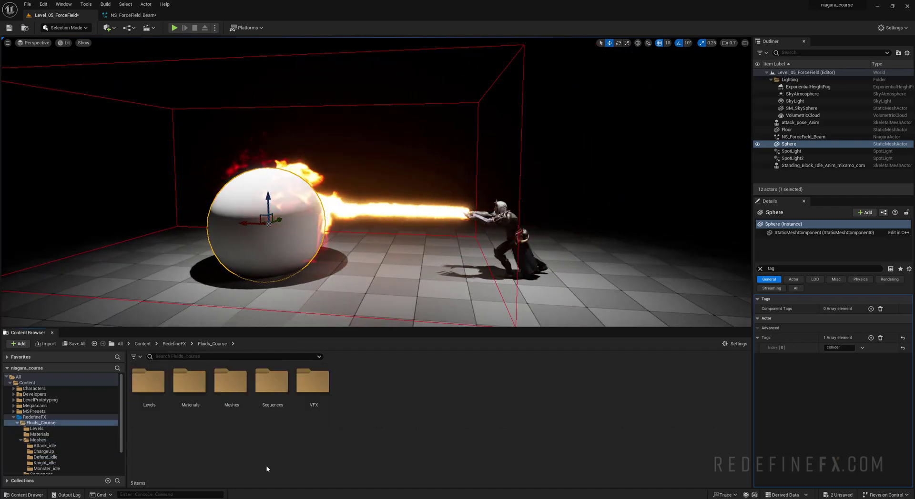
pyautogui.doubleClick(191, 388)
pyautogui.rightClick(227, 426)
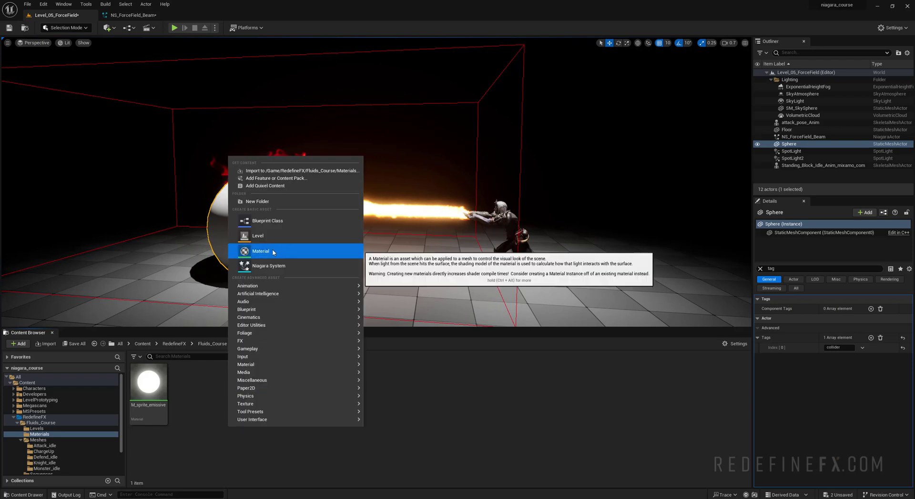
pyautogui.click(267, 252)
pyautogui.write('M')
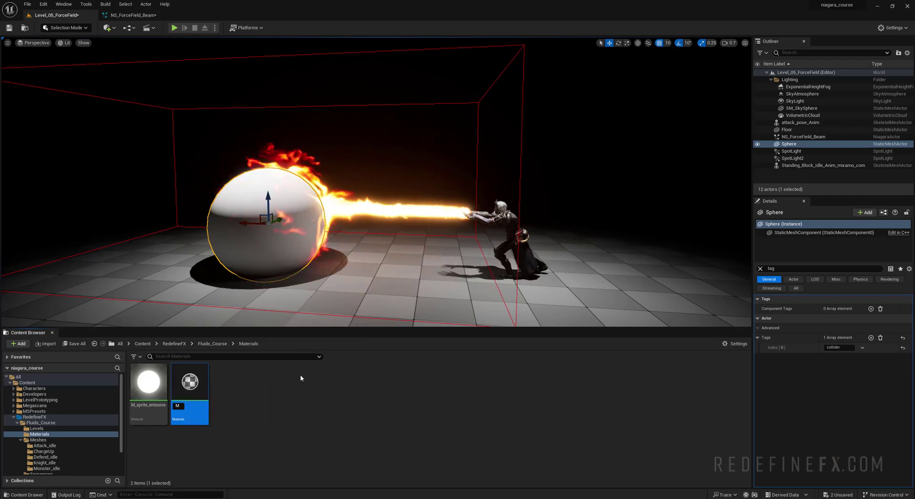
pyautogui.write('_invisible')
pyautogui.press('Return')
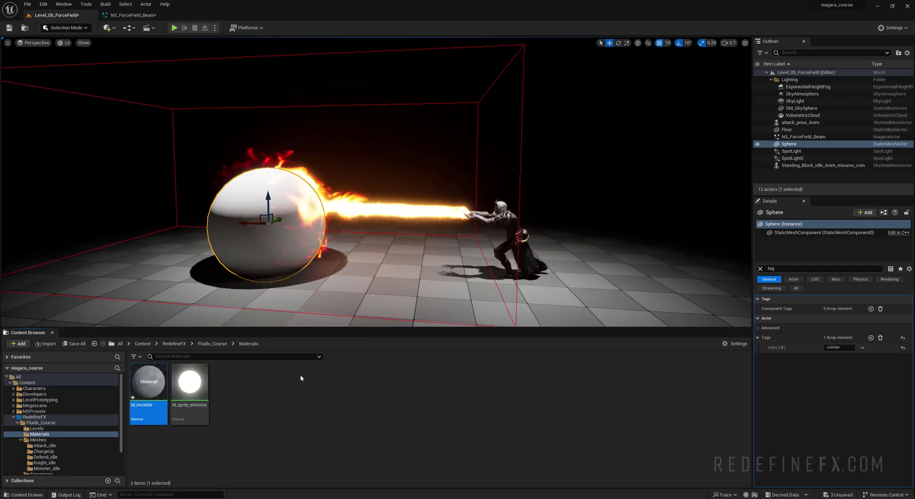
# - Set M_invisible's Blend Mode to Masked, connect a constant of 0 to its Opacity Mask, and save the material
pyautogui.doubleClick(148, 383)
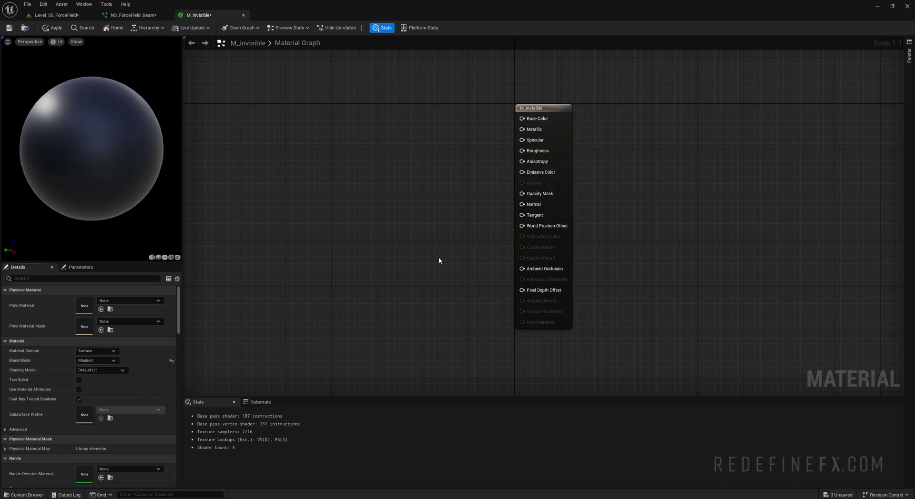
pyautogui.click(427, 200)
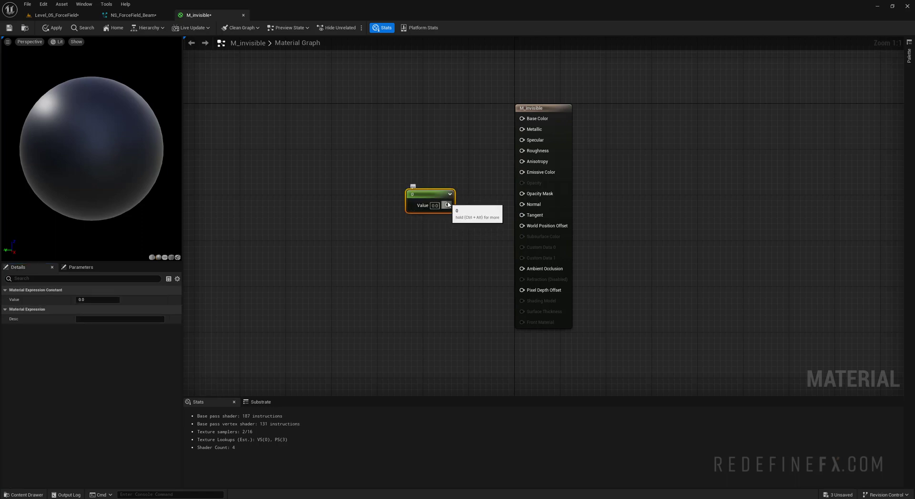
pyautogui.moveTo(530, 197); pyautogui.dragTo(529, 196)
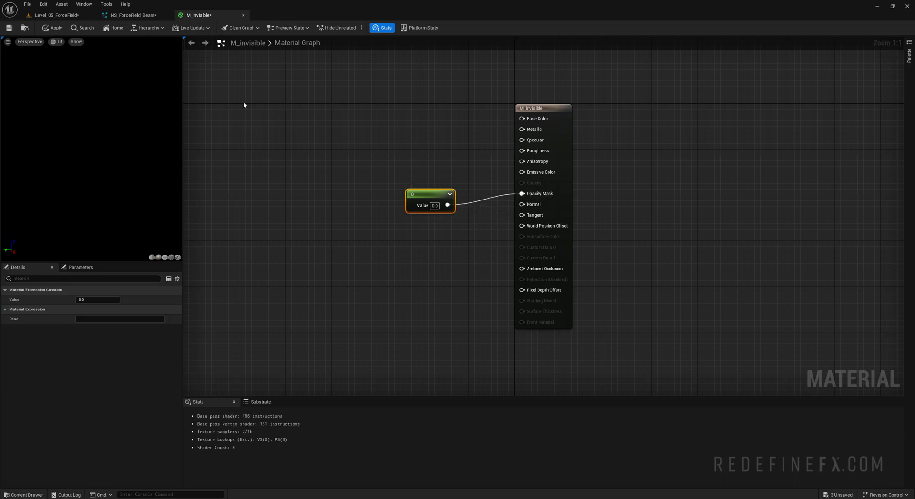
pyautogui.click(9, 28)
# - Assign M_invisible to the sphere in Level_05_ForceField and inspect the fire hitting the hidden collider
pyautogui.click(59, 15)
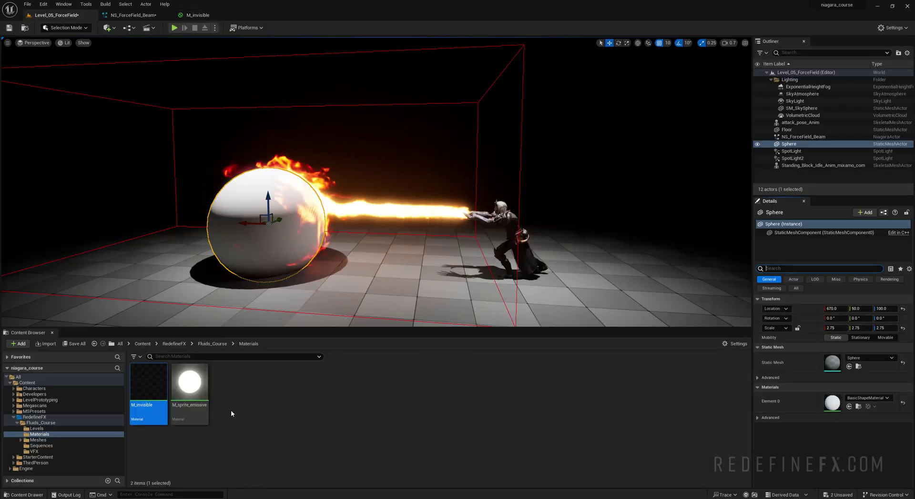
pyautogui.moveTo(152, 373); pyautogui.dragTo(298, 467)
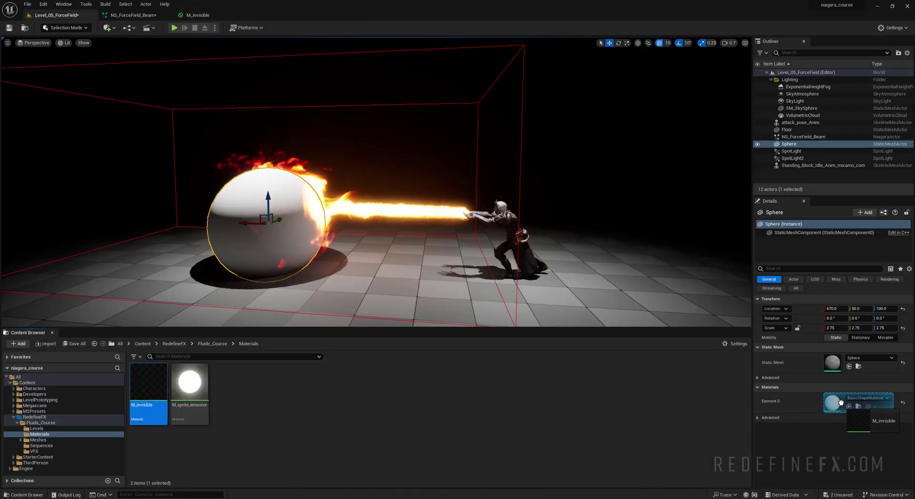
pyautogui.moveTo(840, 402); pyautogui.dragTo(840, 402)
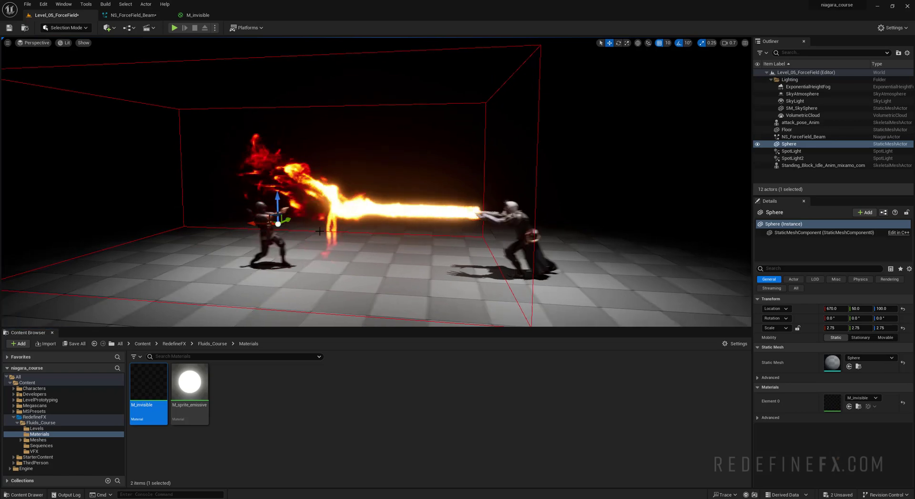
pyautogui.moveTo(377, 182)
pyautogui.mouseDown(button='right')
pyautogui.moveTo(362, 182)
pyautogui.moveTo(514, 182)
pyautogui.moveTo(376, 181)
pyautogui.mouseUp(button='right')
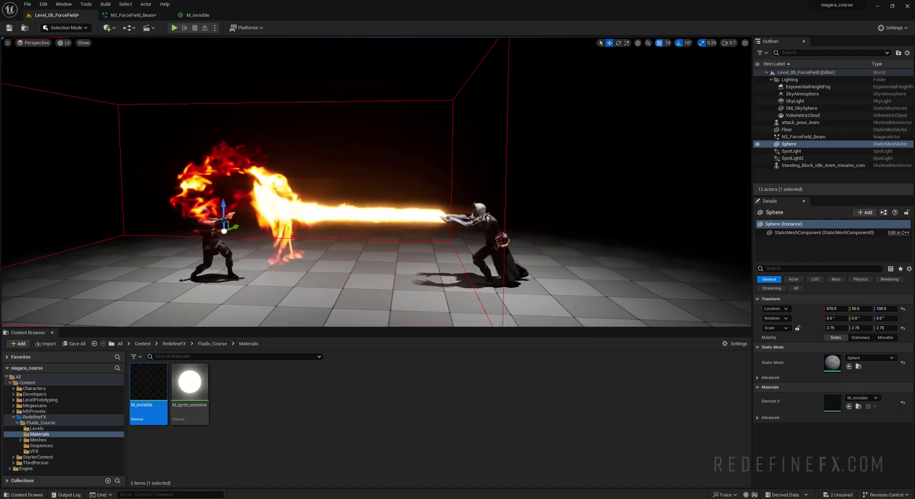
pyautogui.moveTo(294, 207); pyautogui.dragTo(205, 217, button='right')
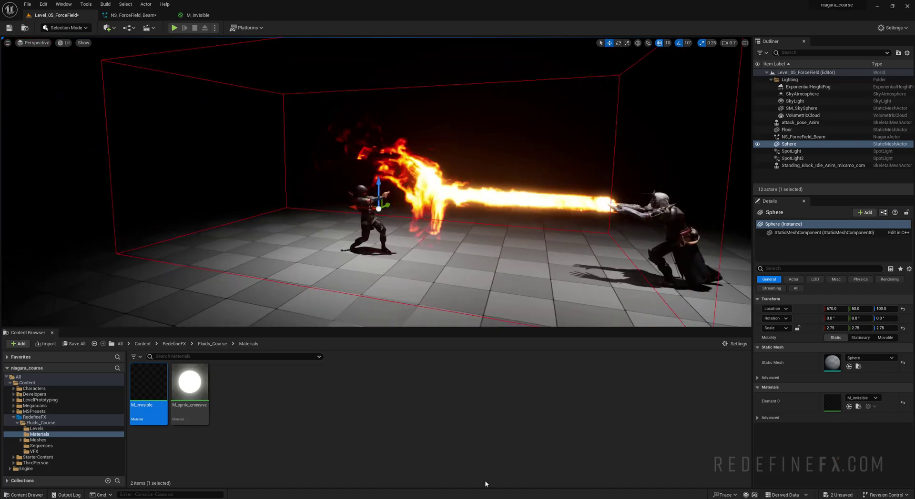
# - View the force field shot in the reference clip Niagara Immersion Masterclass.mp4 and minimize the video player
pyautogui.click(485, 498)
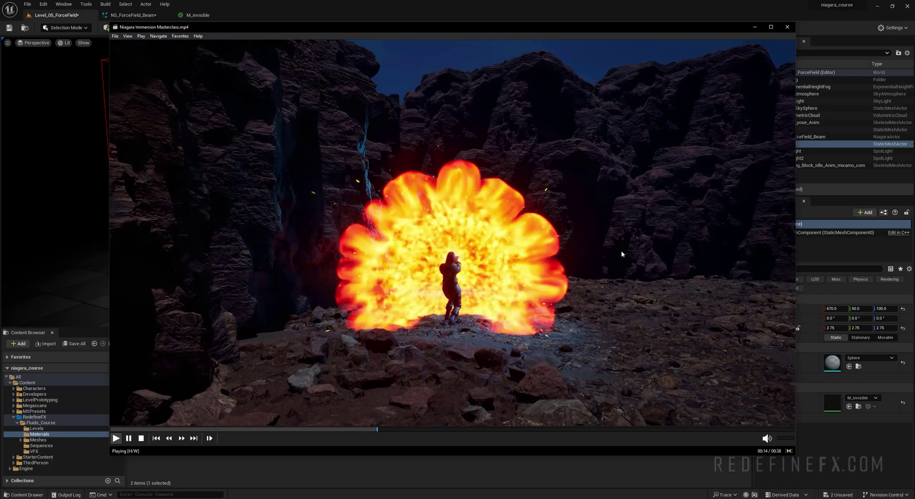
pyautogui.click(754, 26)
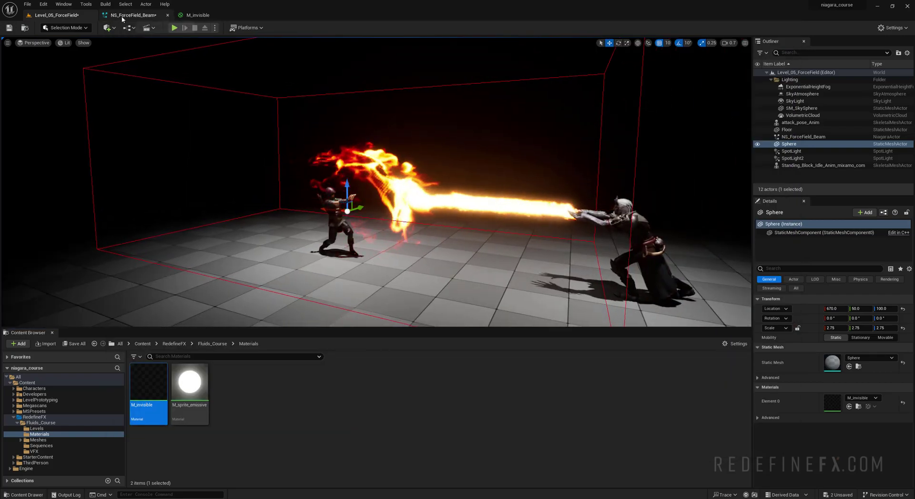
# - In NS_ForceField_Beam, set the Temperature in emitter_particles_beam's Set Fluid Source Attributes to 0.02, save, and view the beam in the level
pyautogui.click(125, 15)
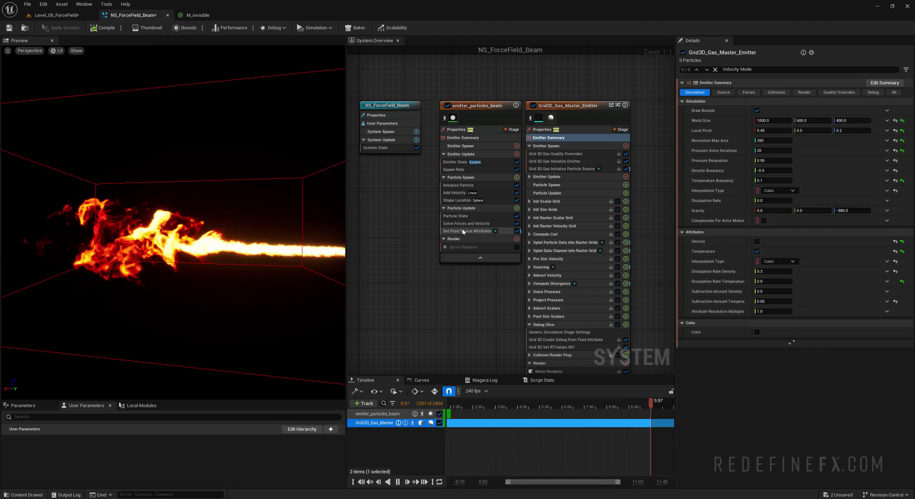
pyautogui.click(467, 231)
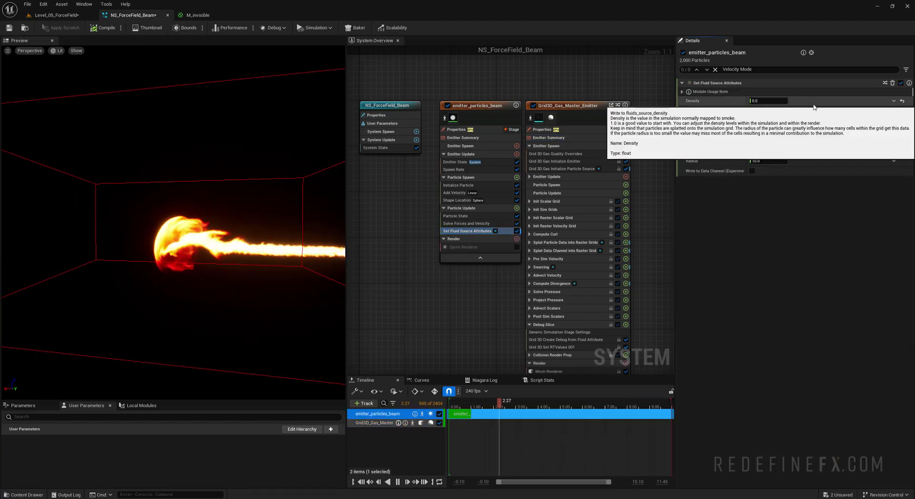
pyautogui.press('space')
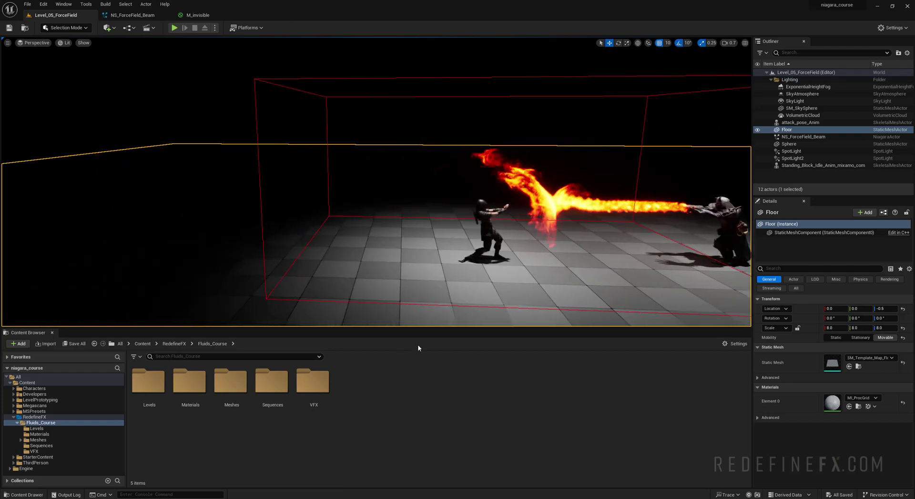
# - Set the Grid3D gas emitter's World Size X to 700 and inspect the resized simulation domain around both characters in the level
pyautogui.click(132, 15)
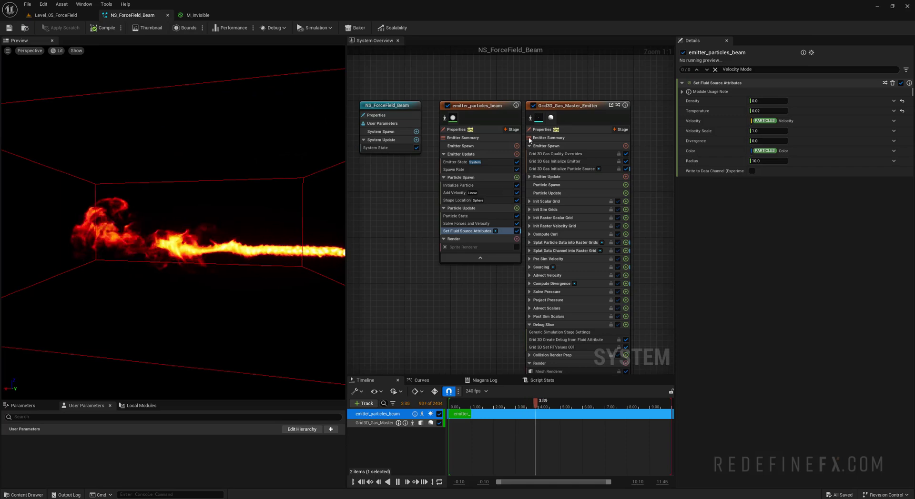
pyautogui.click(549, 138)
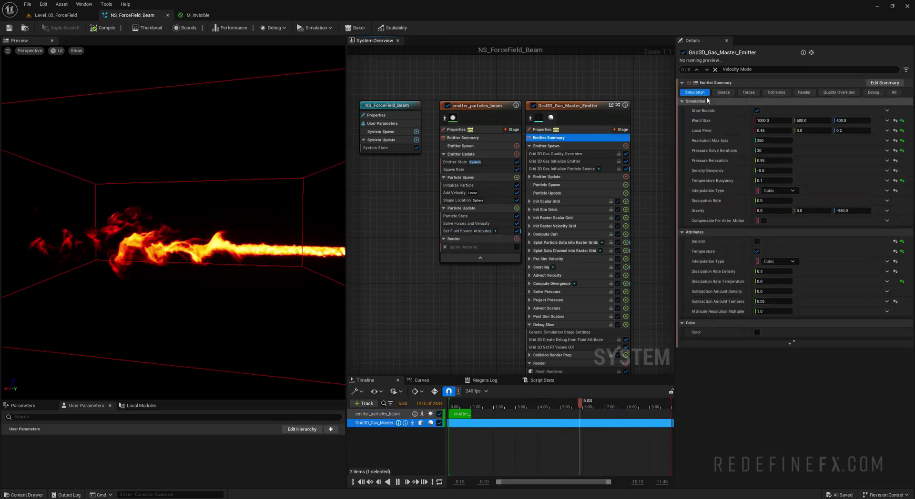
pyautogui.scroll(-4, 128, 244)
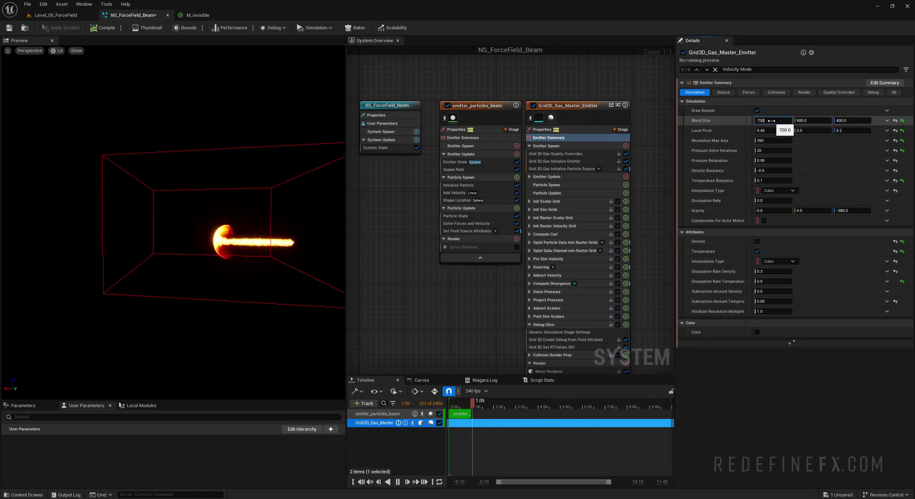
pyautogui.click(56, 15)
pyautogui.moveTo(477, 205); pyautogui.dragTo(224, 210, button='middle')
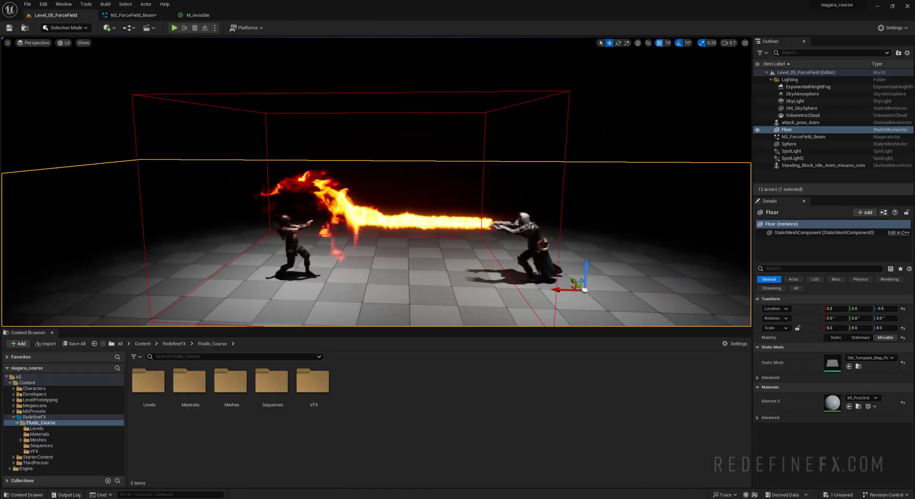
# - Disable Draw Bounds on the Grid3D gas emitter and switch the level viewport to Game View
pyautogui.click(131, 14)
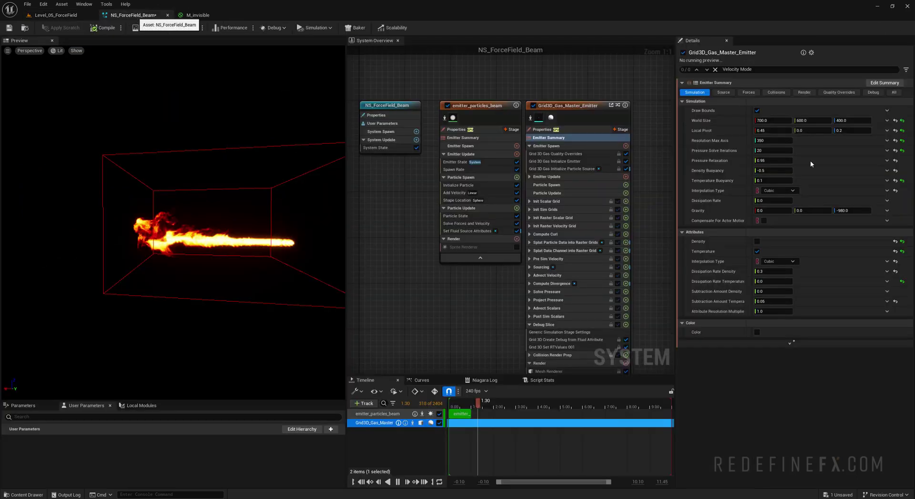
pyautogui.click(757, 110)
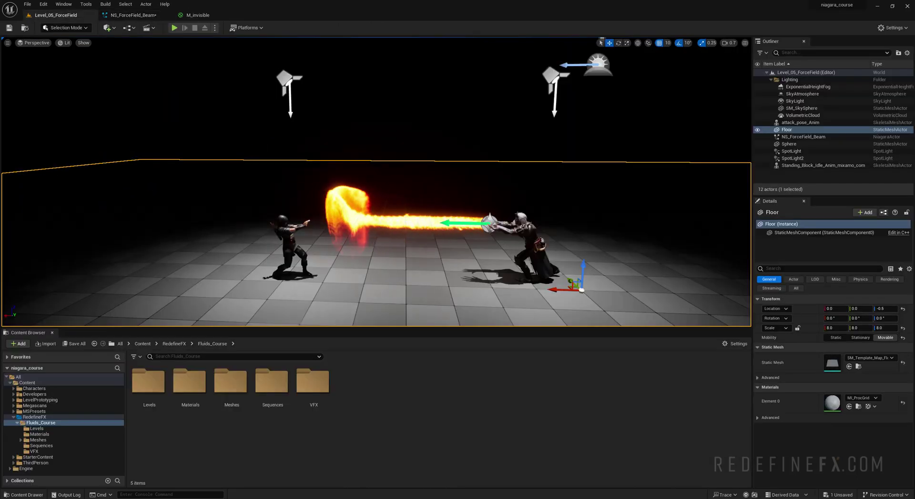
pyautogui.press('g')
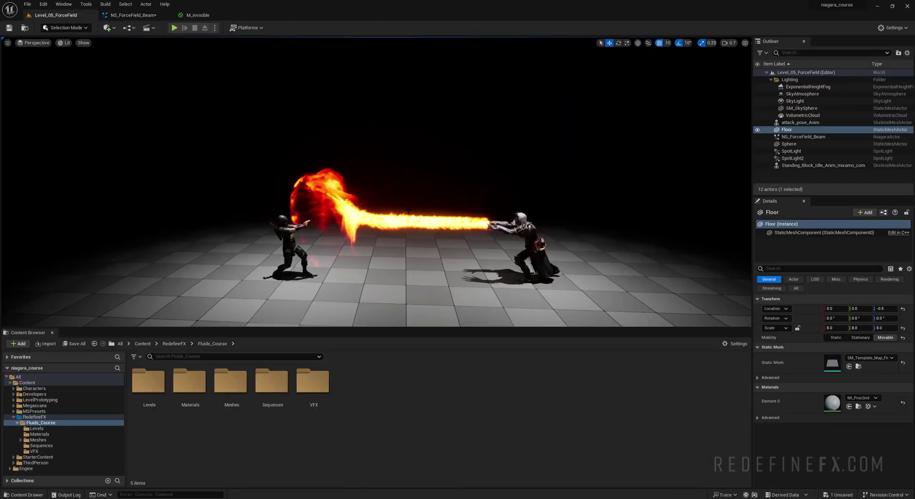